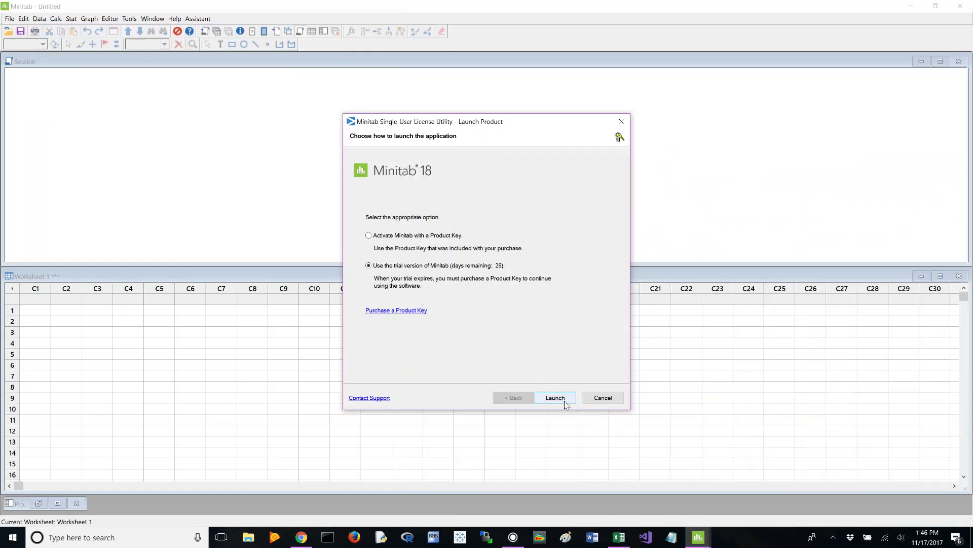
Launch Minitab and paste Excel's 30 ACT score and GPA rows (A6:B35) into C1.
left_click(555, 397)
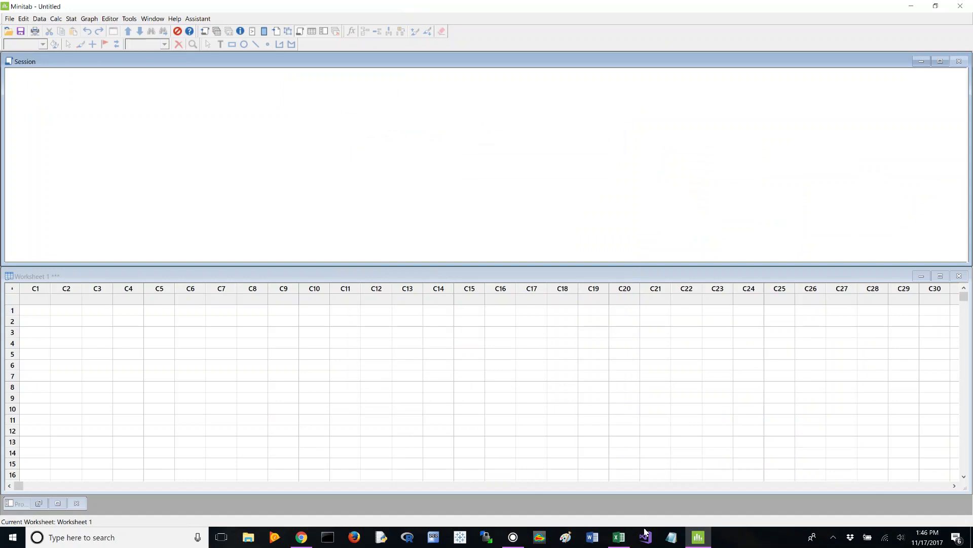
left_click(620, 538)
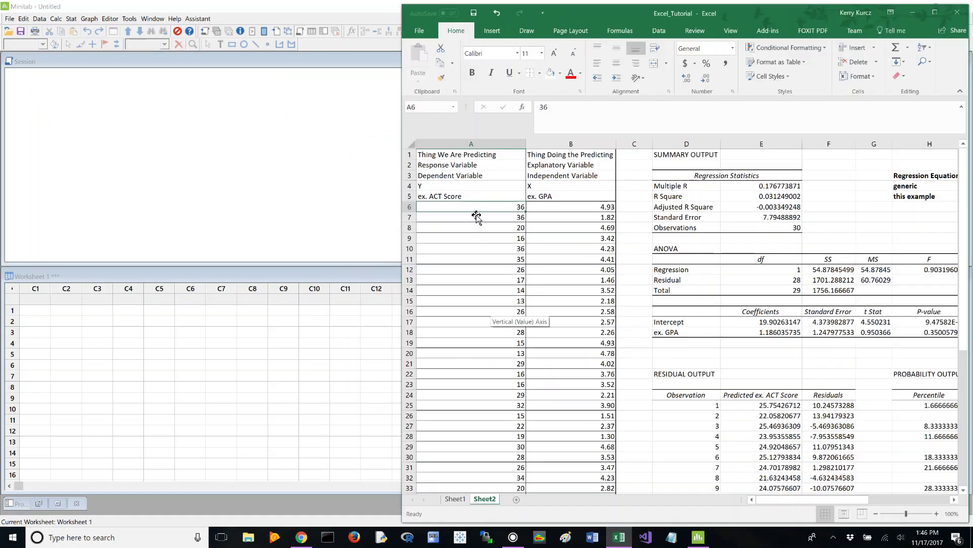
key("shift+Right")
key("shift+Down")
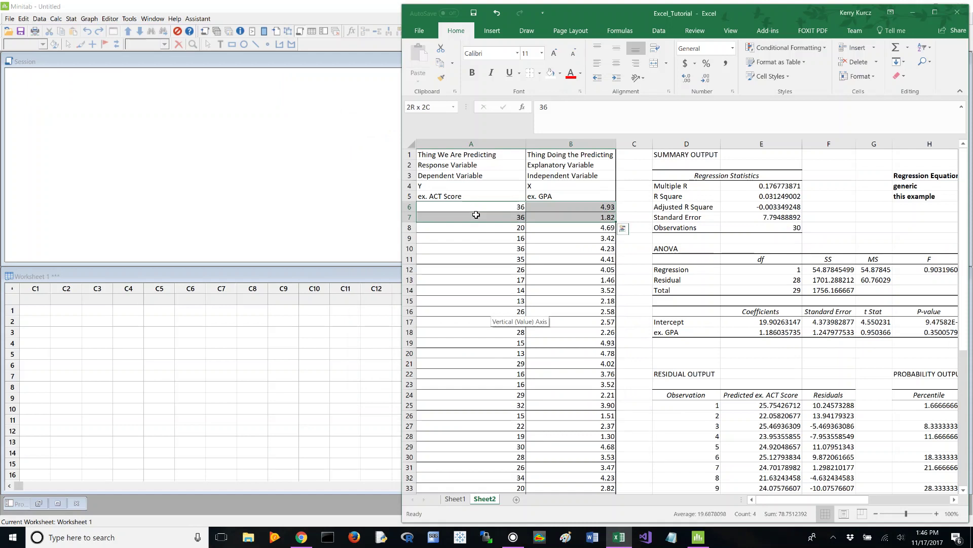
key("ctrl+shift+Down")
key("ctrl+c")
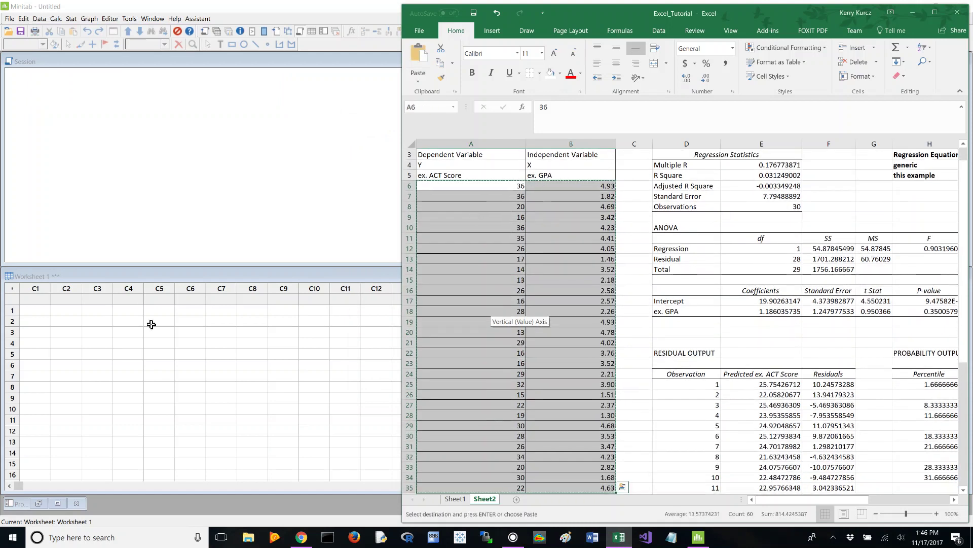
left_click(40, 311)
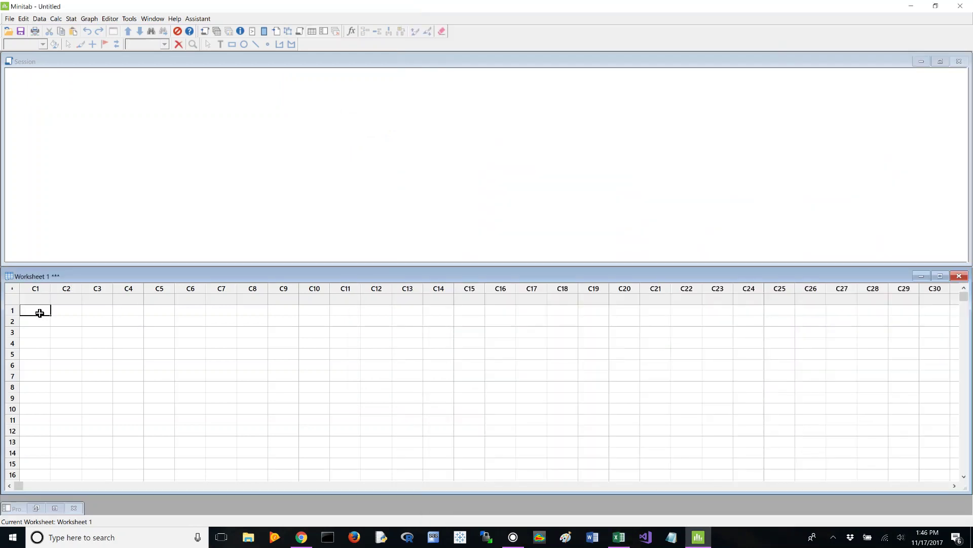
key("ctrl+v")
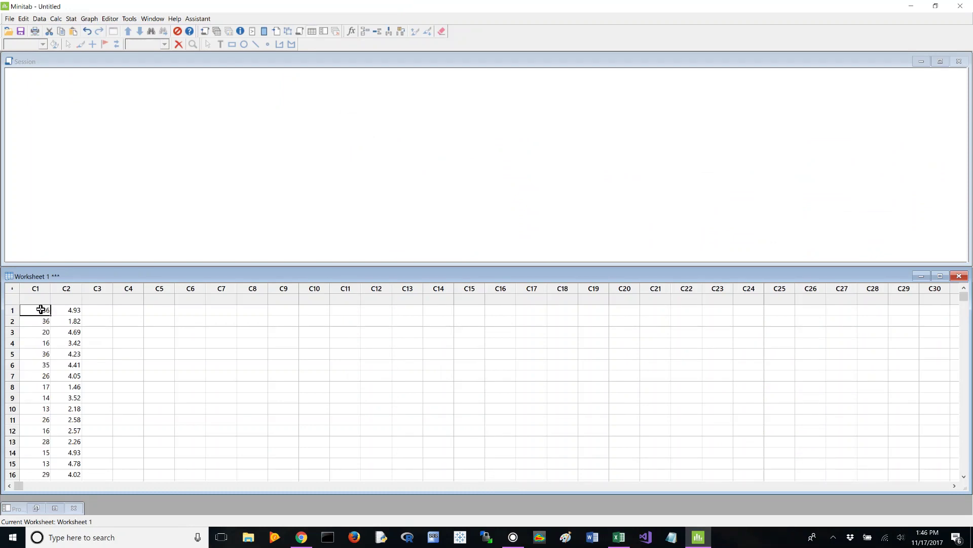
Name worksheet columns C1 and C2 'ACT Score' and 'GPA'.
left_click(36, 299)
type("a")
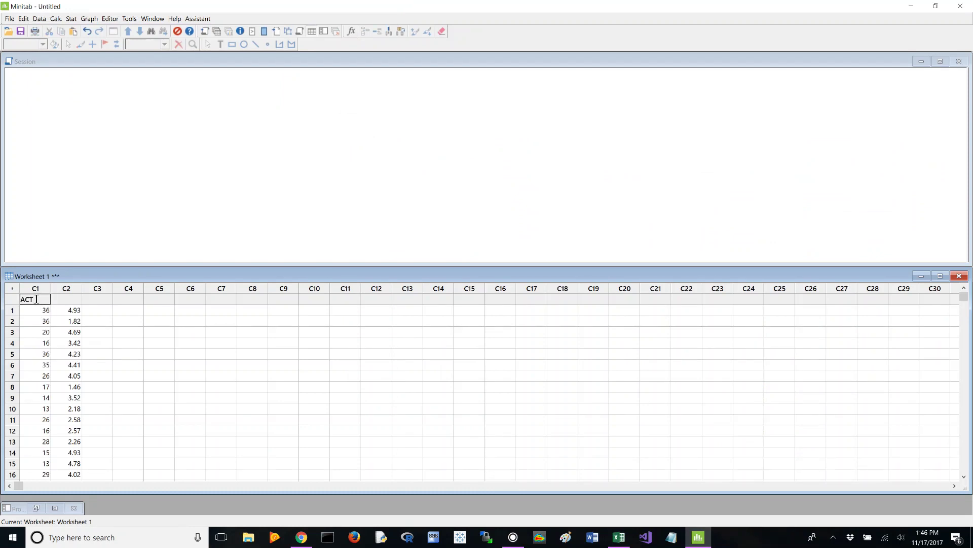
type("CT Score")
key("Tab")
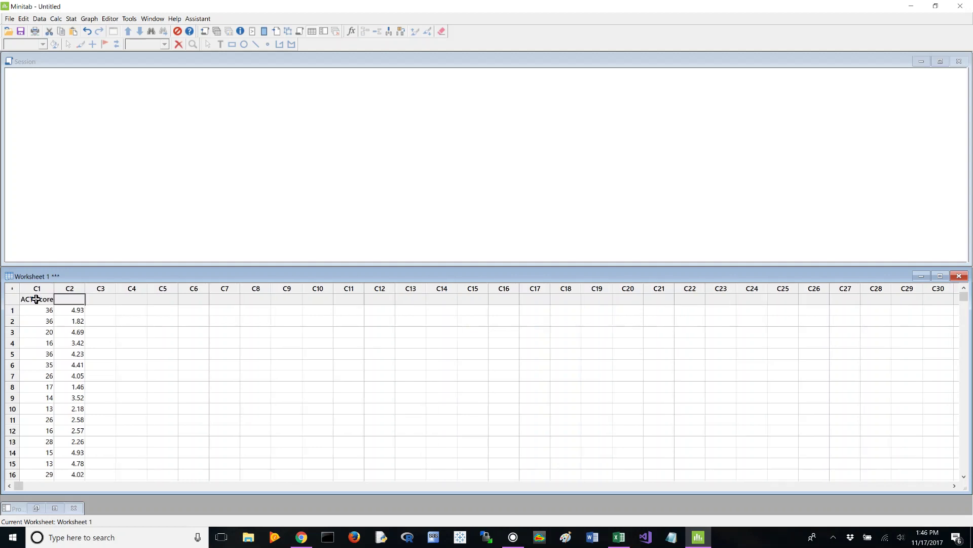
type("GPA")
key("Return")
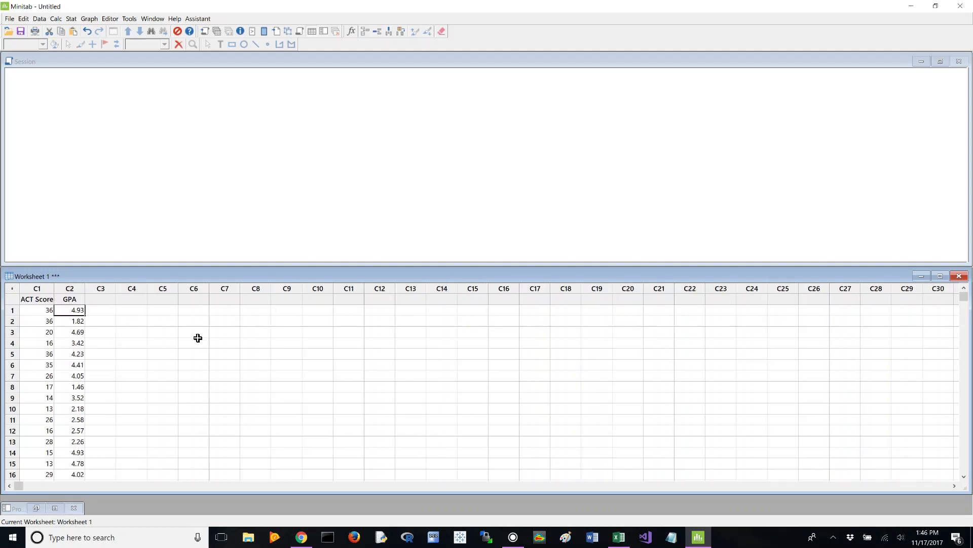
Return to the top of the Excel sheet and highlight the variable labels in A1:A5 and B1:B5.
left_click(619, 537)
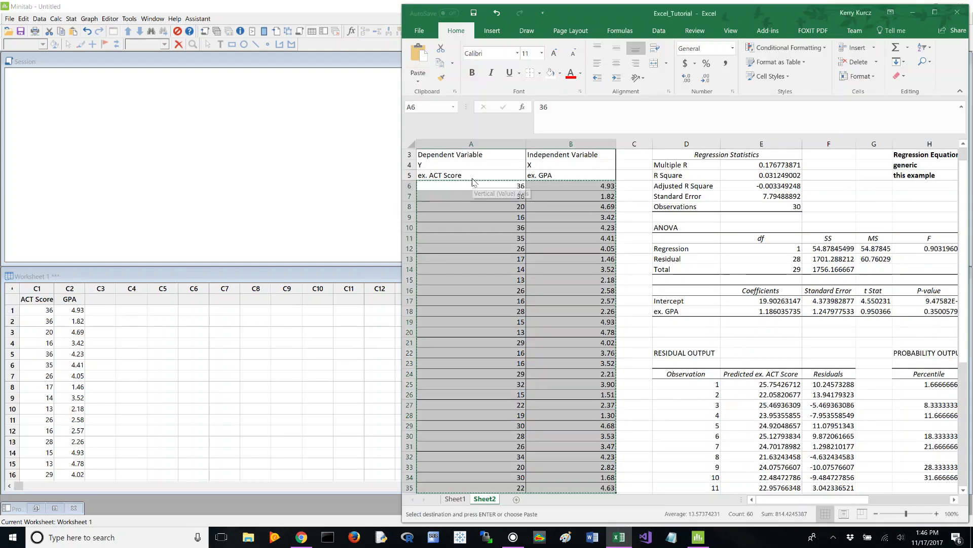
left_click(472, 174)
key("ctrl+Home")
key("Escape")
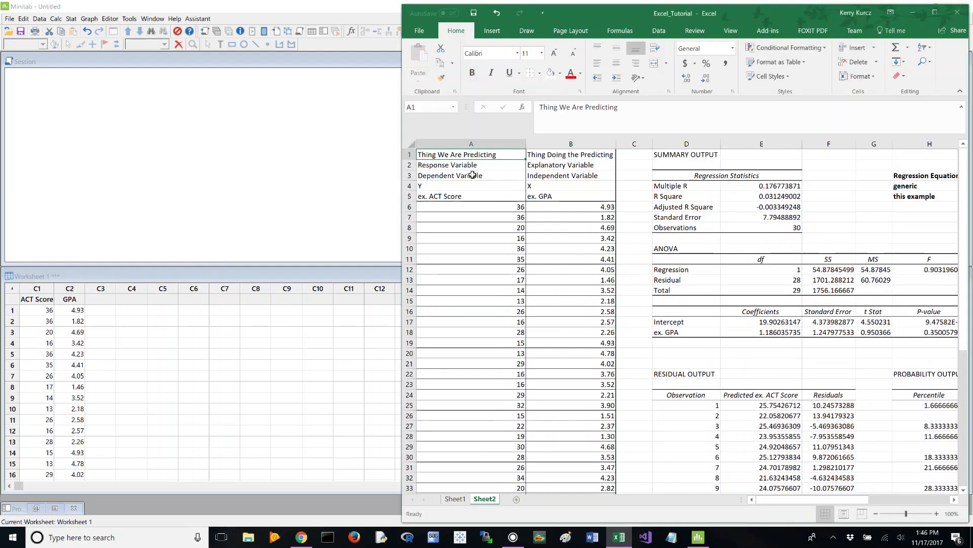
left_click_drag(469, 196, 455, 119)
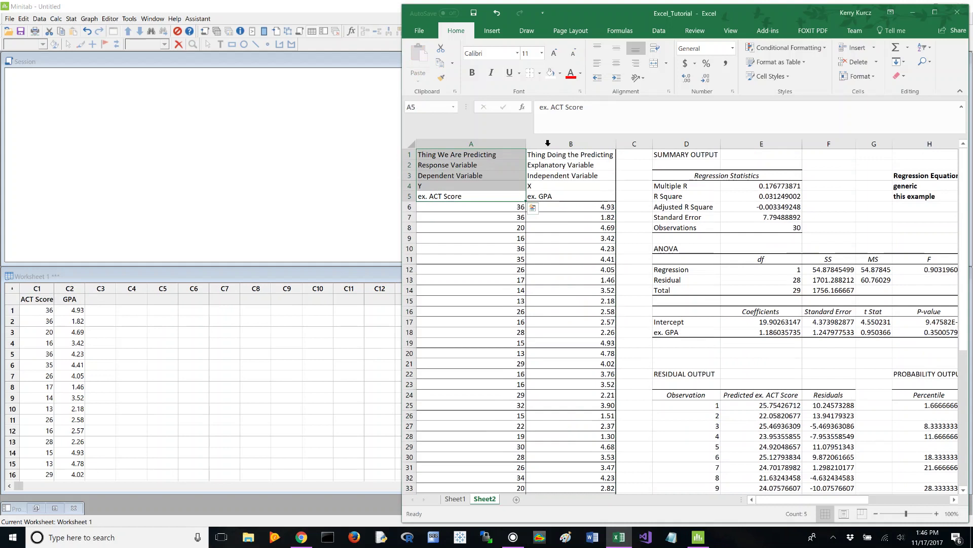
left_click_drag(555, 196, 557, 102)
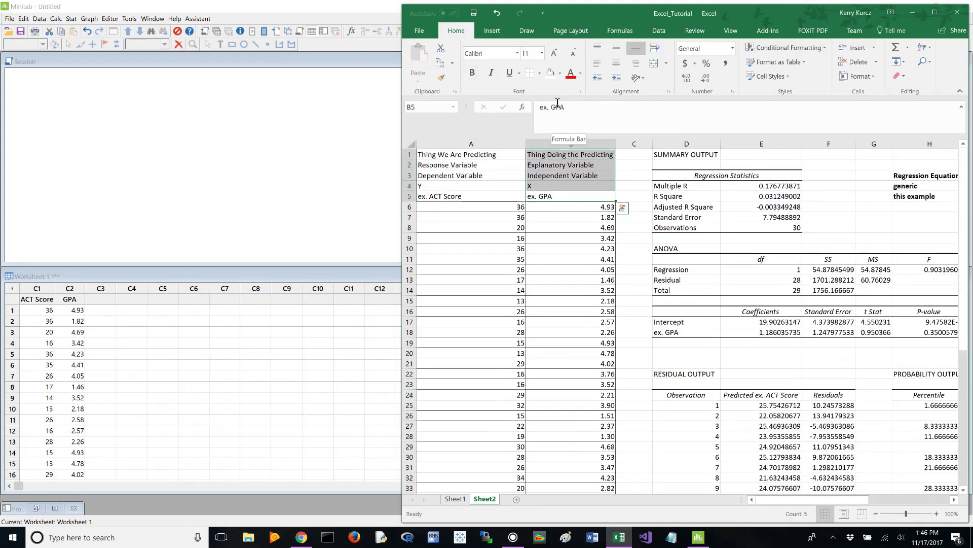
Open Minitab's Stat > Regression > Regression > Fit Regression Model dialog.
left_click(44, 309)
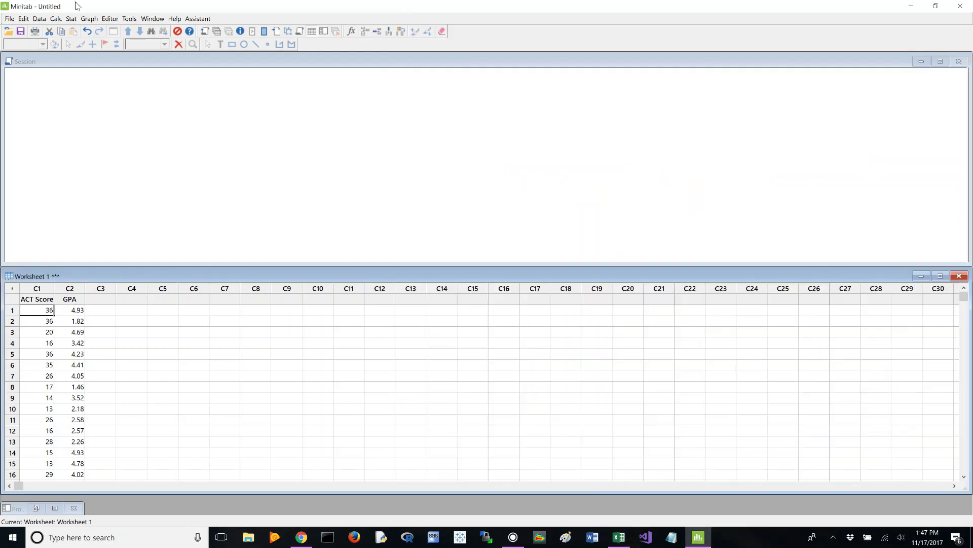
left_click(72, 19)
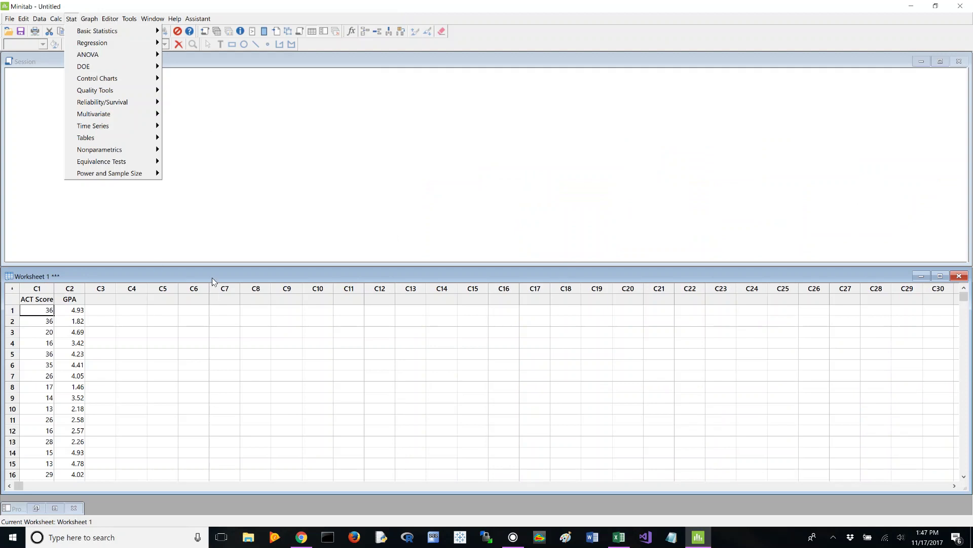
left_click(72, 19)
left_click(72, 19)
mouse_move(94, 46)
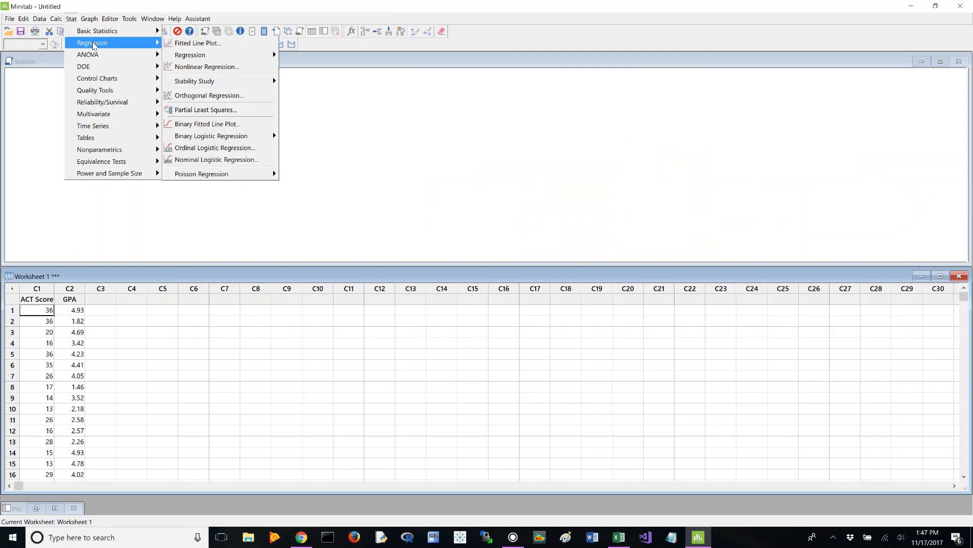
mouse_move(223, 55)
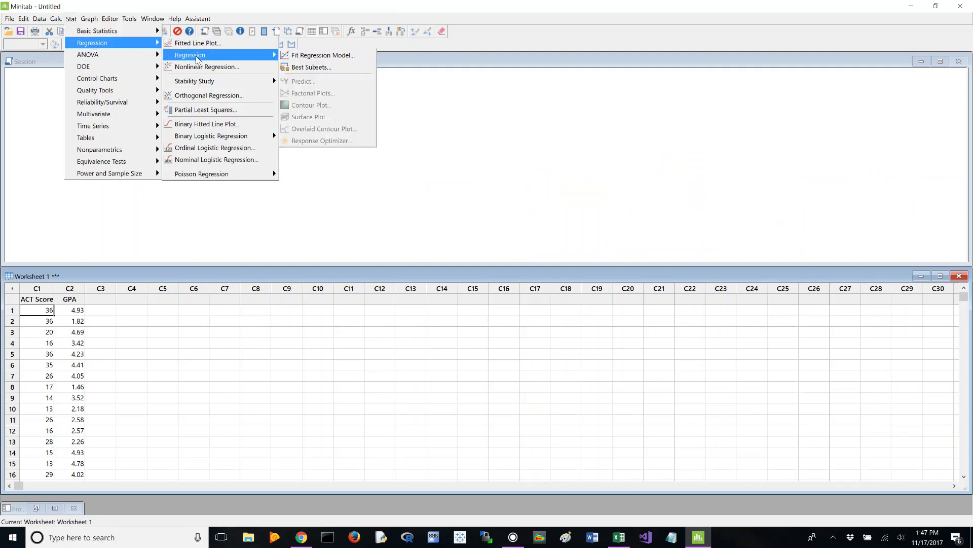
left_click(331, 59)
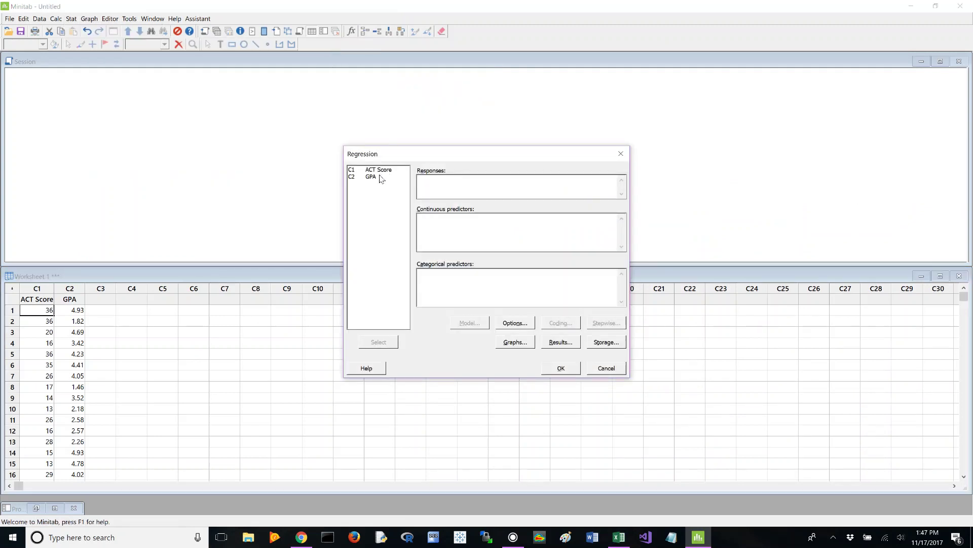
left_click(608, 368)
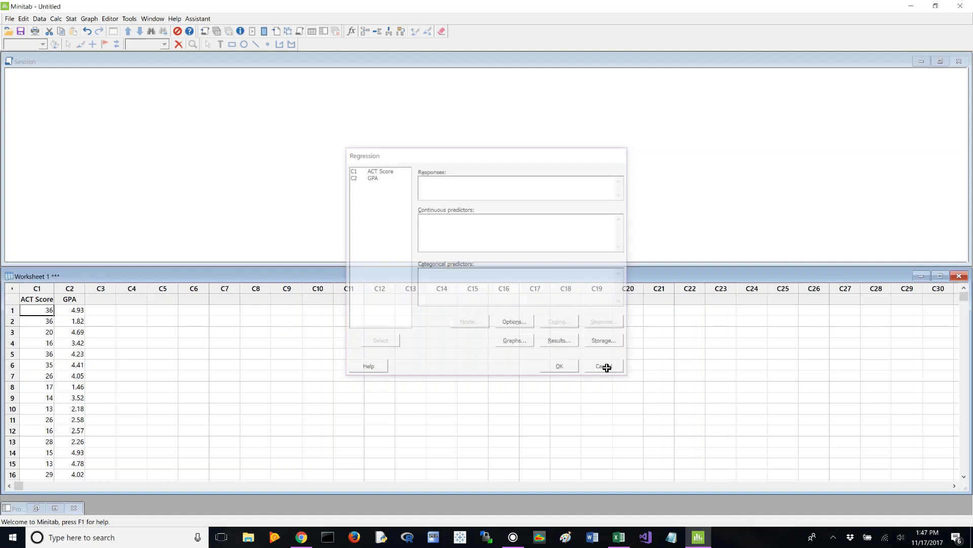
left_click(39, 19)
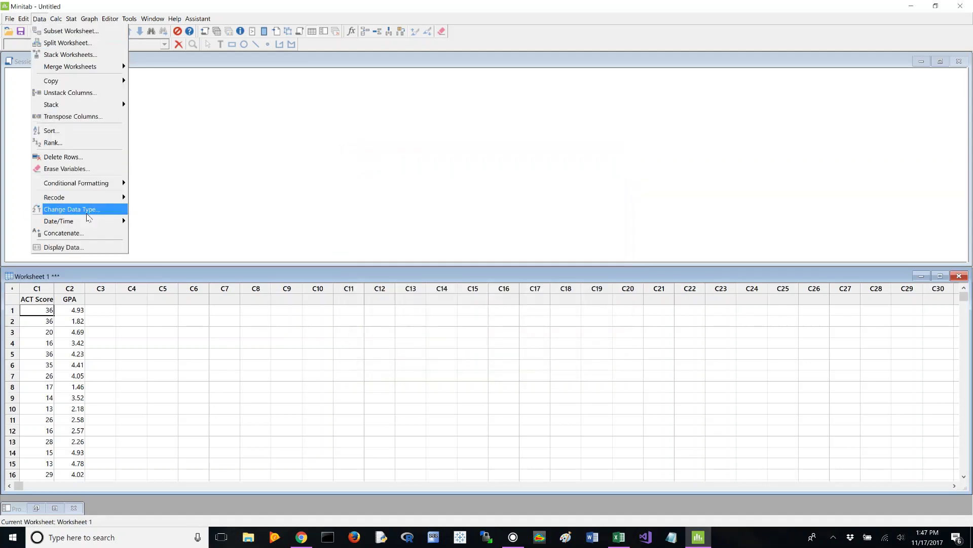
mouse_move(76, 20)
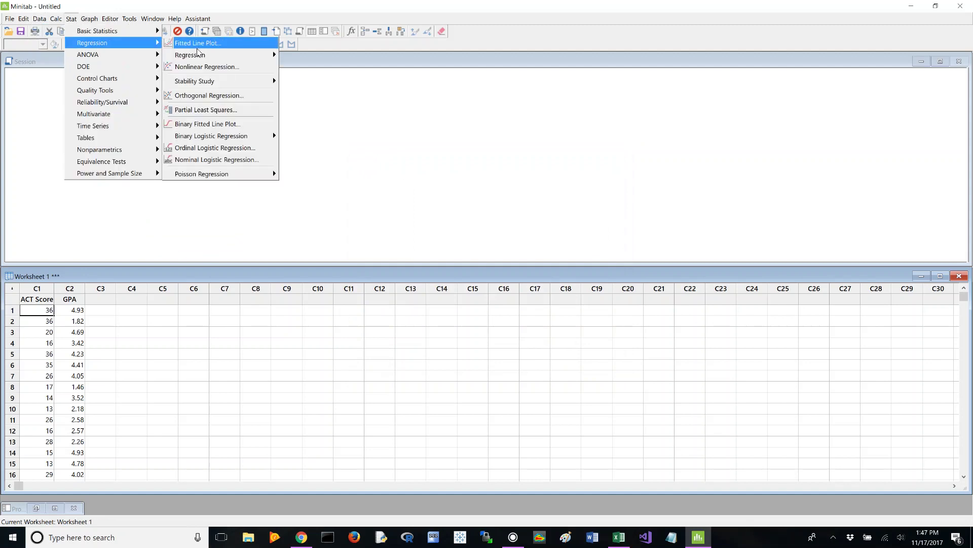
mouse_move(203, 58)
left_click(290, 54)
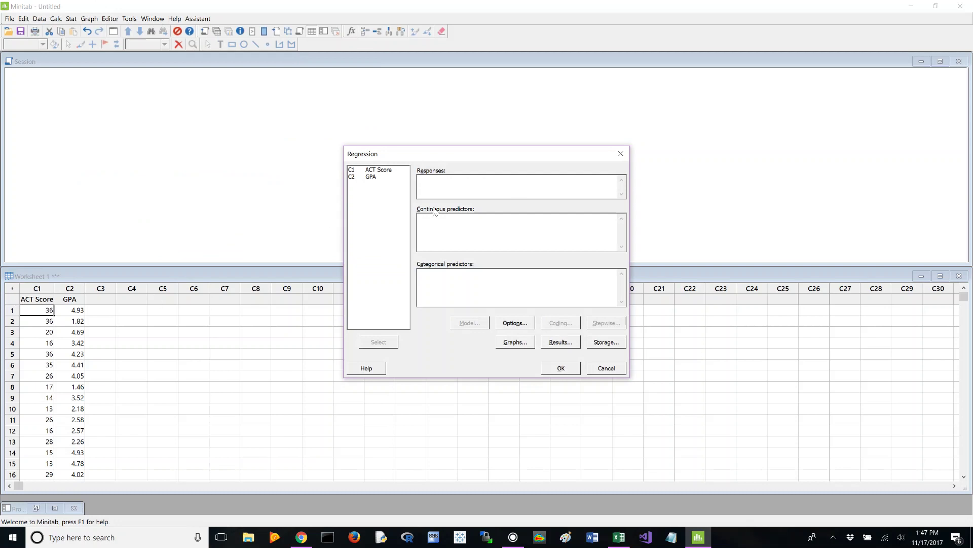
Assign ACT Score as the response and GPA as the continuous predictor, then view the regression options.
double_click(379, 171)
double_click(371, 177)
left_click(513, 325)
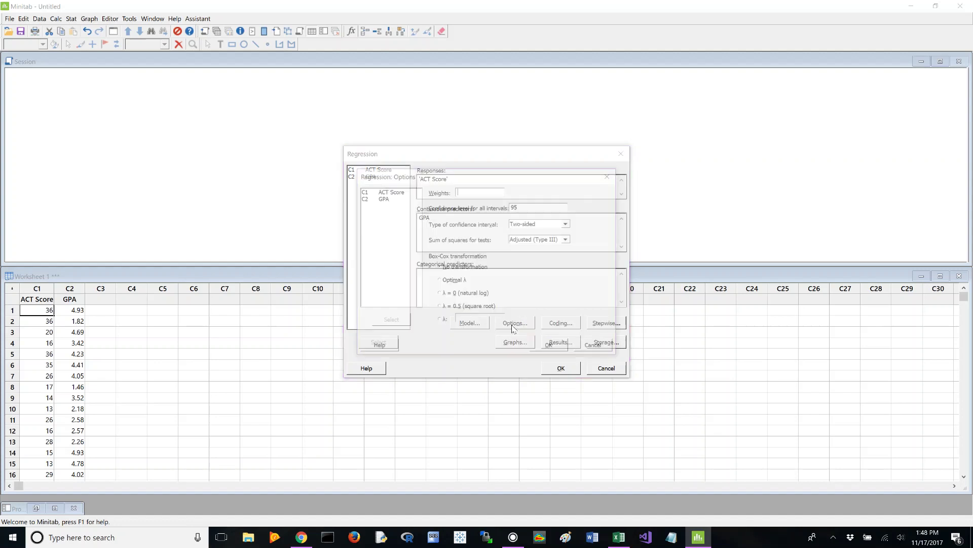
left_click(549, 206)
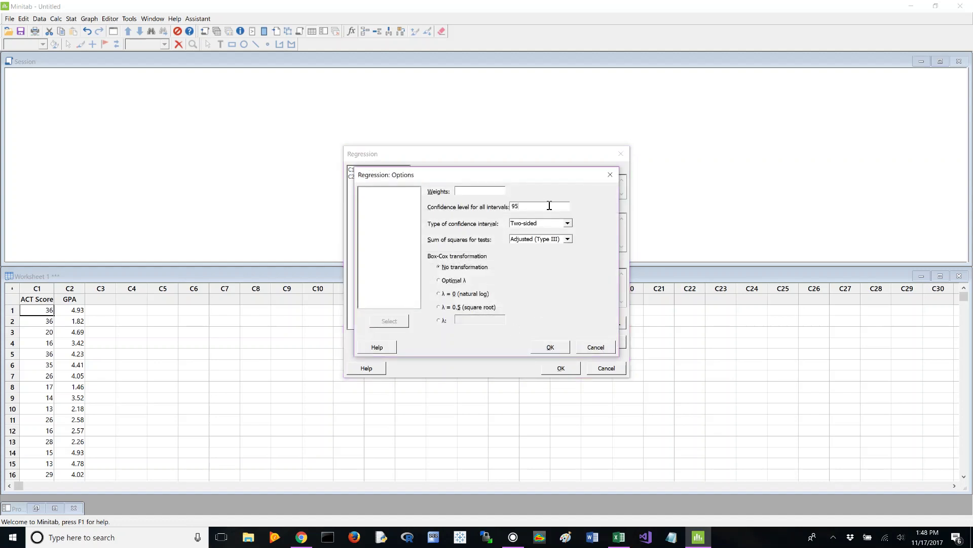
left_click(619, 538)
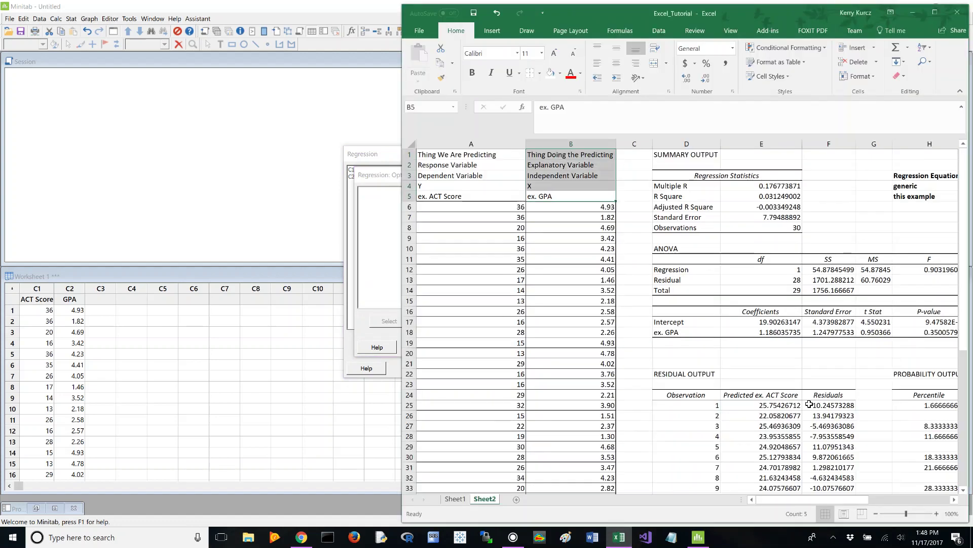
Clear the duplicate Lower/Upper 95.0% columns in K15:L18 and remove their borders.
left_click(812, 365)
key("Right")
scroll(812, 365, "right", 5)
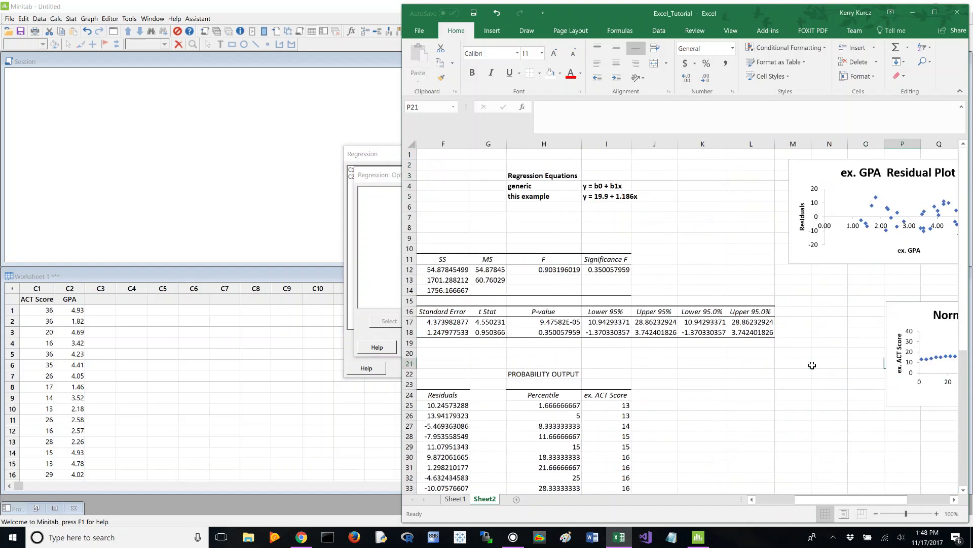
key("Right")
key("Right")
key("Up")
key("Up")
key("Up")
key("Up")
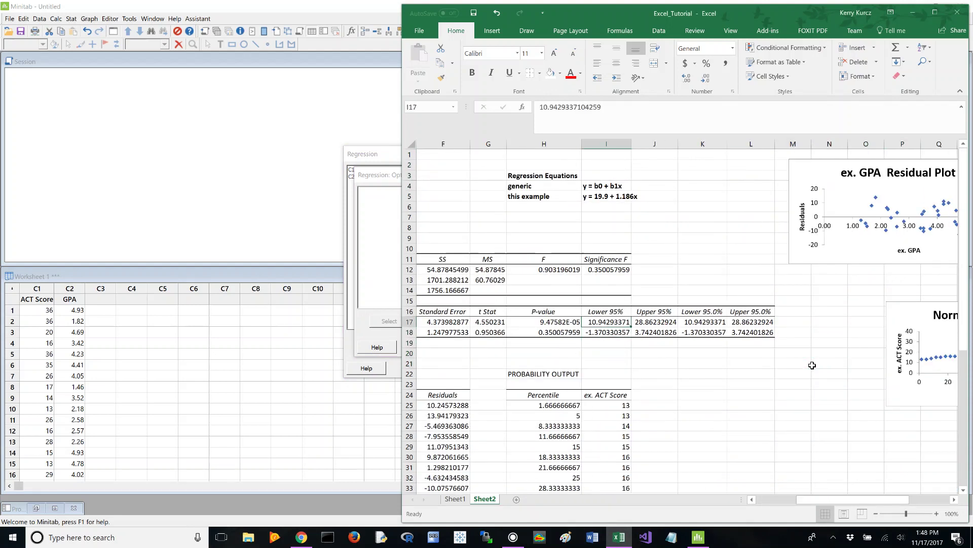
left_click_drag(720, 301, 753, 331)
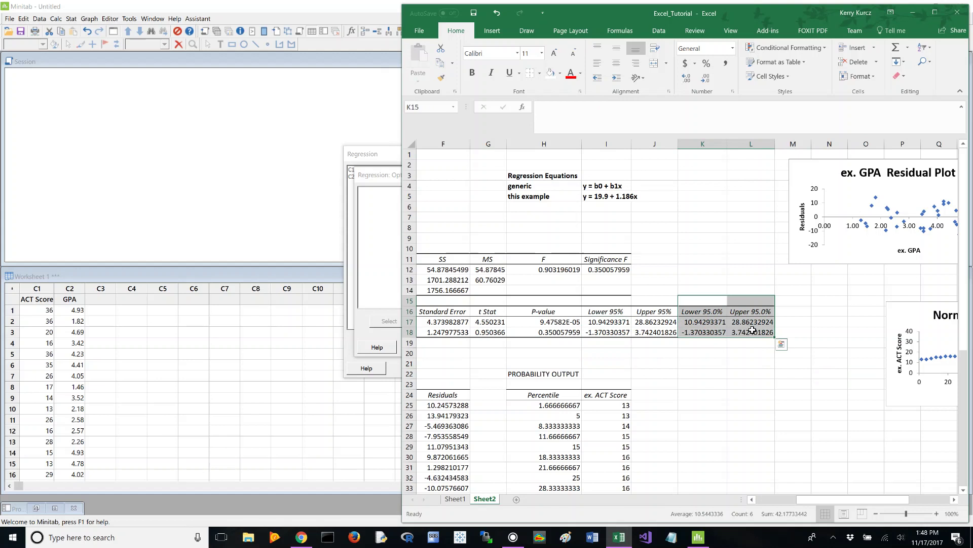
key("Delete")
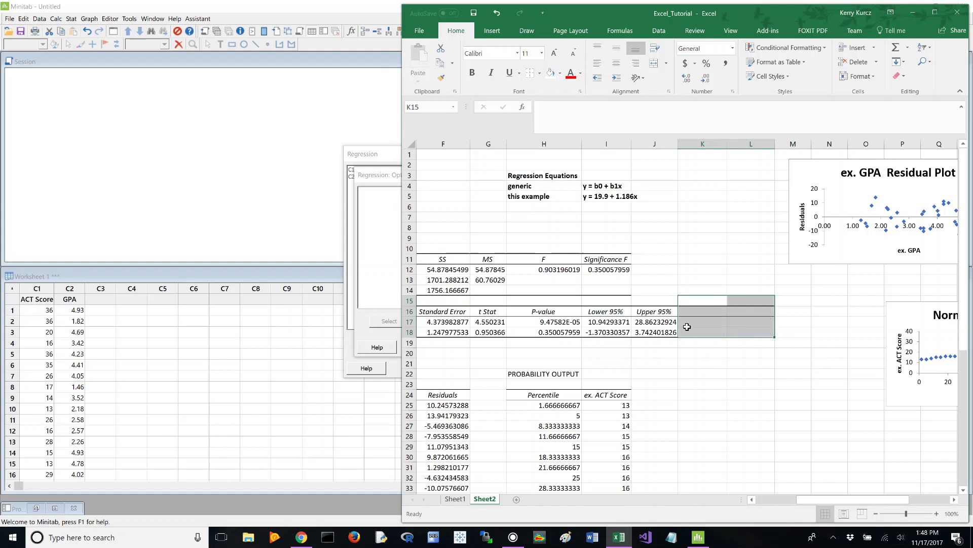
left_click(539, 73)
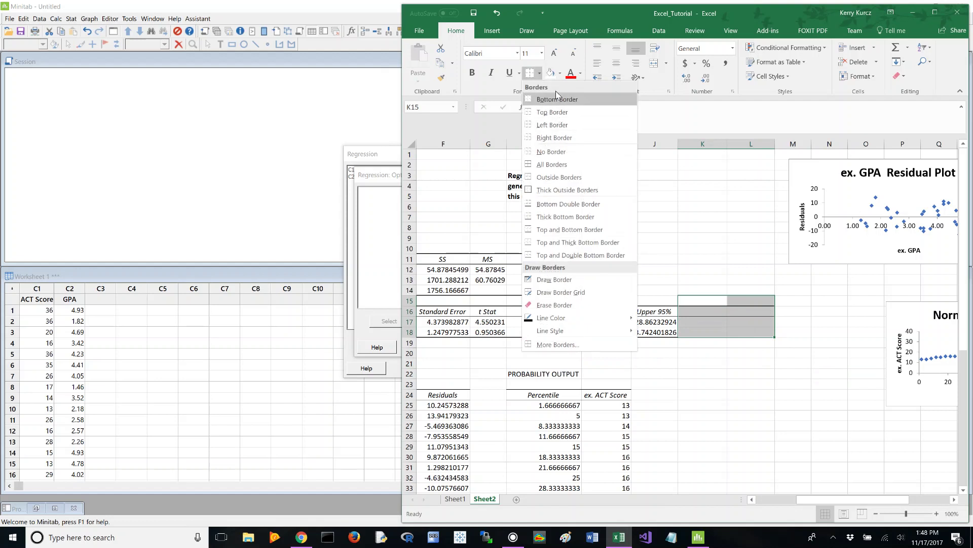
left_click(567, 152)
left_click(692, 259)
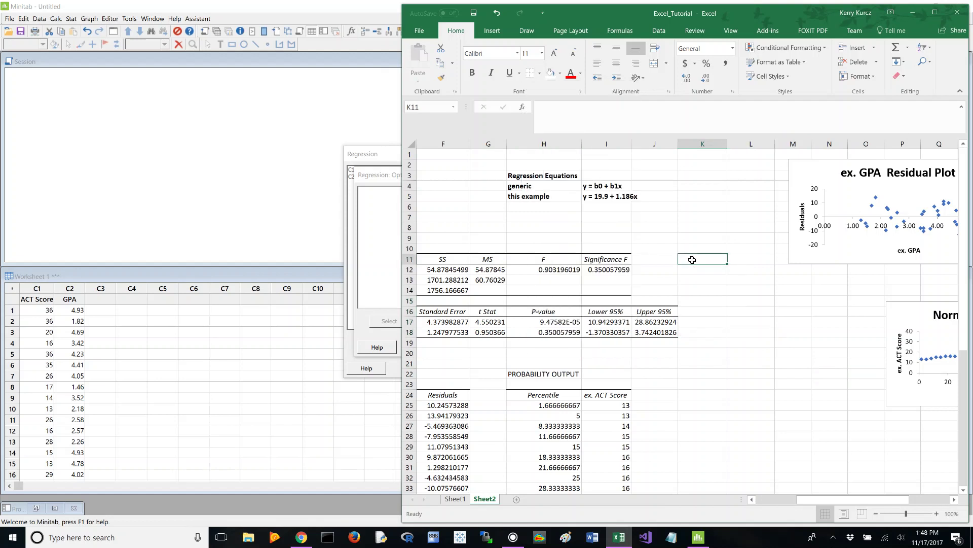
Save the Excel workbook and set Minitab's confidence level to 90.
left_click(474, 12)
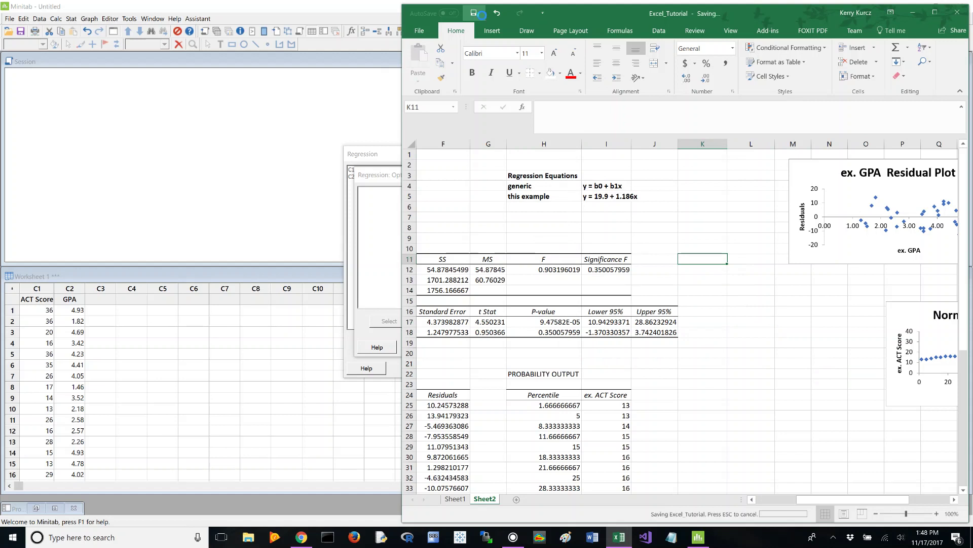
left_click(926, 18)
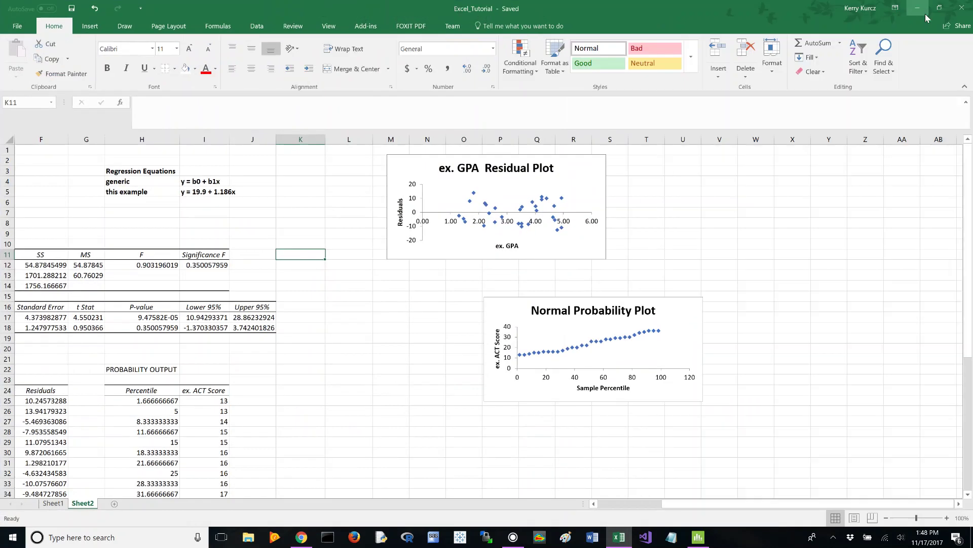
left_click(923, 11)
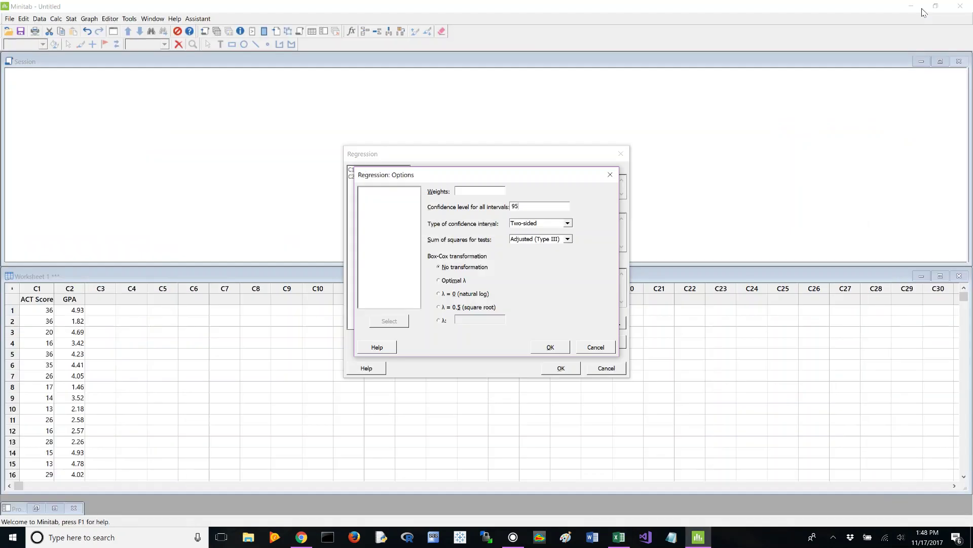
double_click(534, 209)
type("90")
Confirm 90% confidence, choose Expanded tables for the results, and run the ACT Score on GPA regression.
left_click(548, 351)
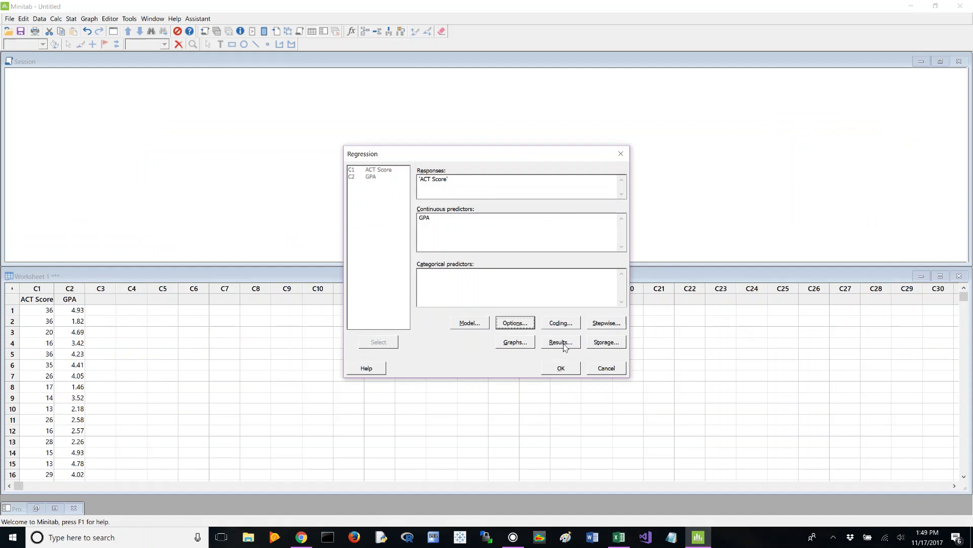
left_click(563, 343)
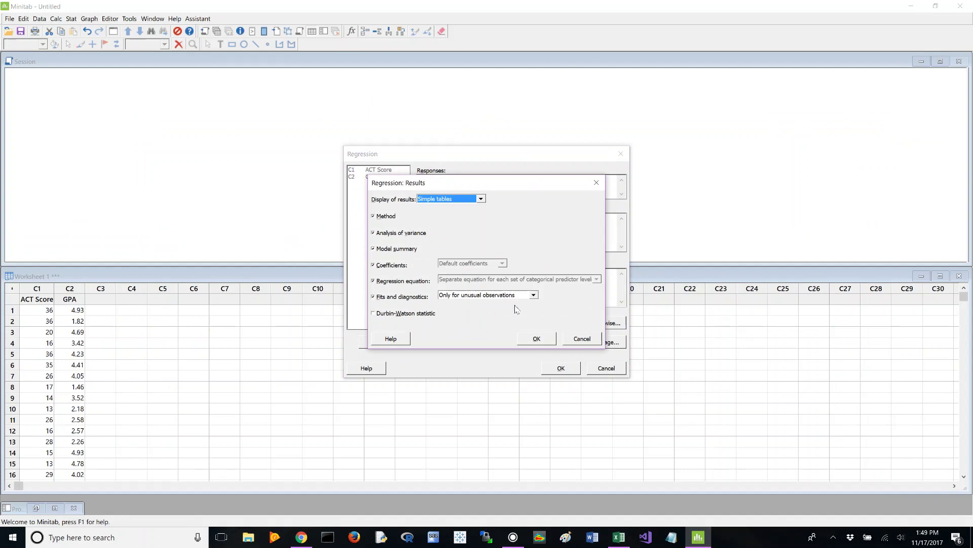
left_click(464, 199)
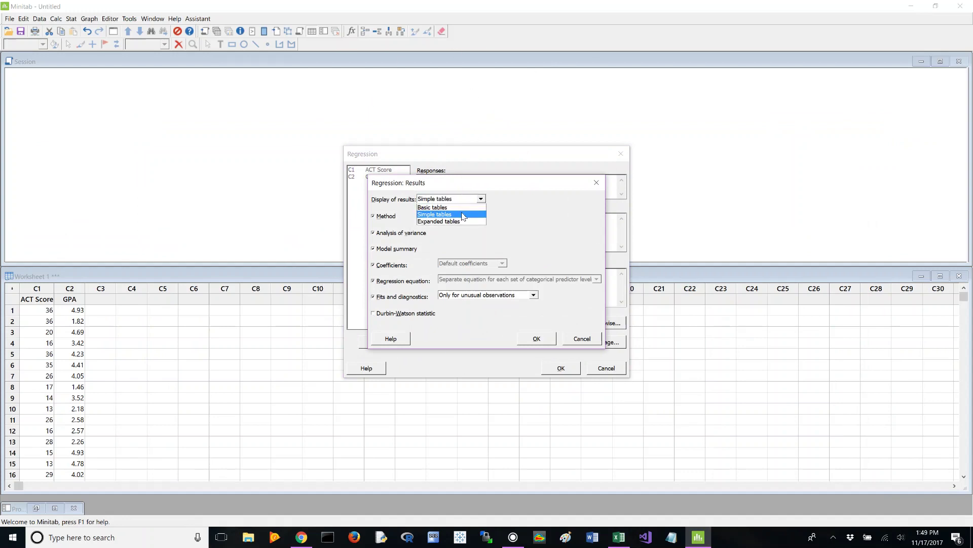
left_click(463, 222)
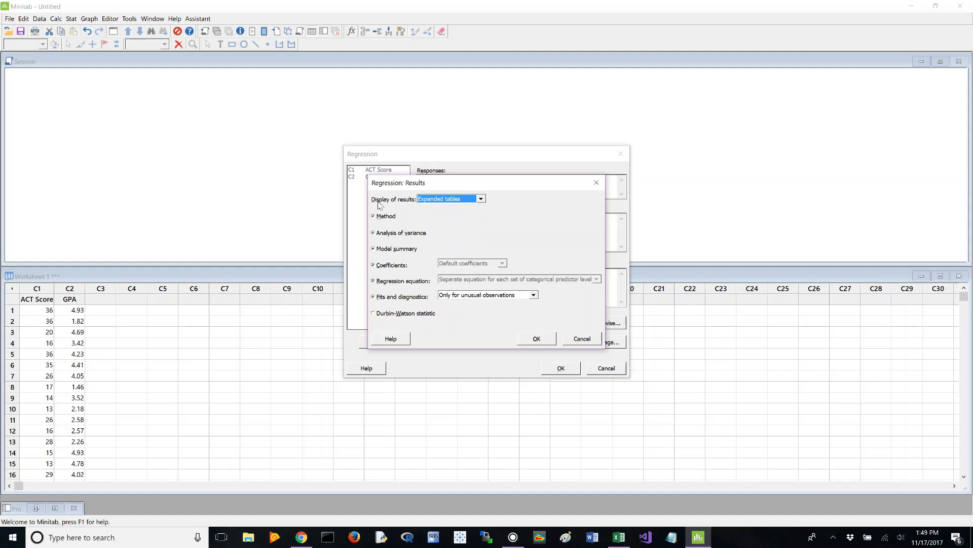
left_click(540, 341)
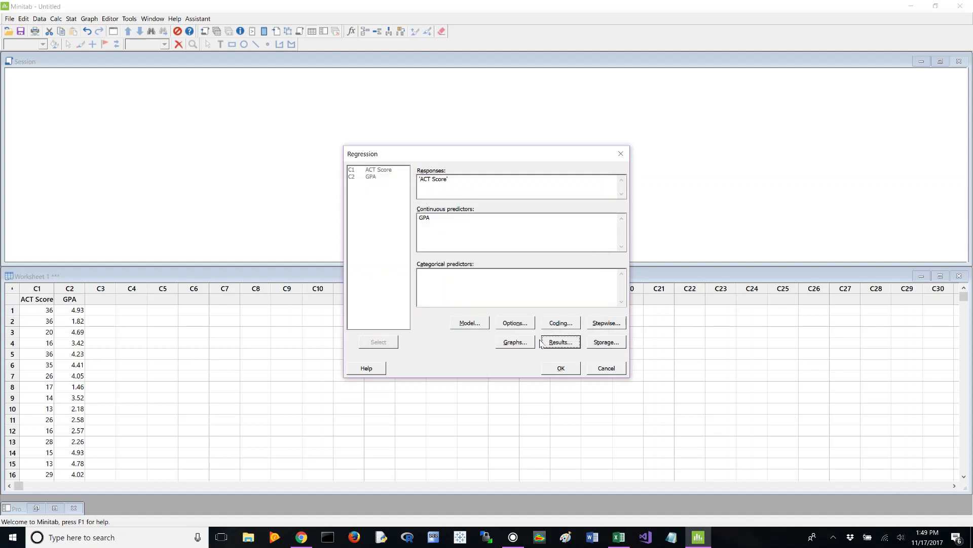
left_click(566, 368)
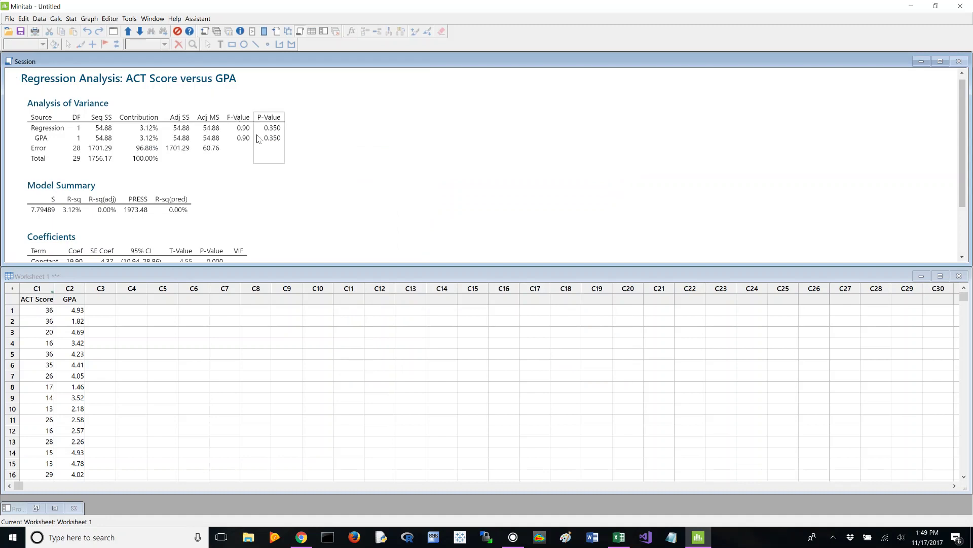
Review the regression session output and resize Minitab into a window on the left side.
scroll(257, 136, "down", 3)
scroll(327, 135, "up", 3)
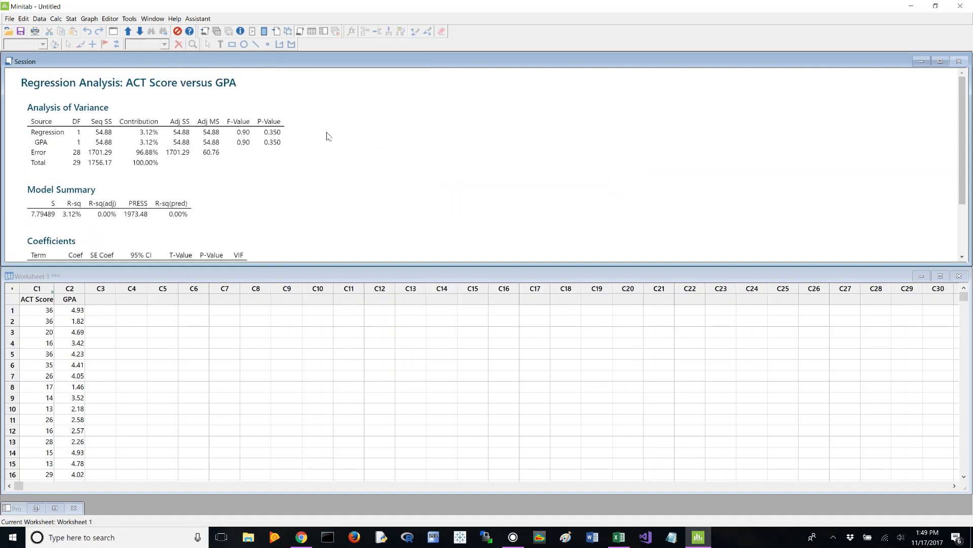
scroll(327, 135, "down", 3)
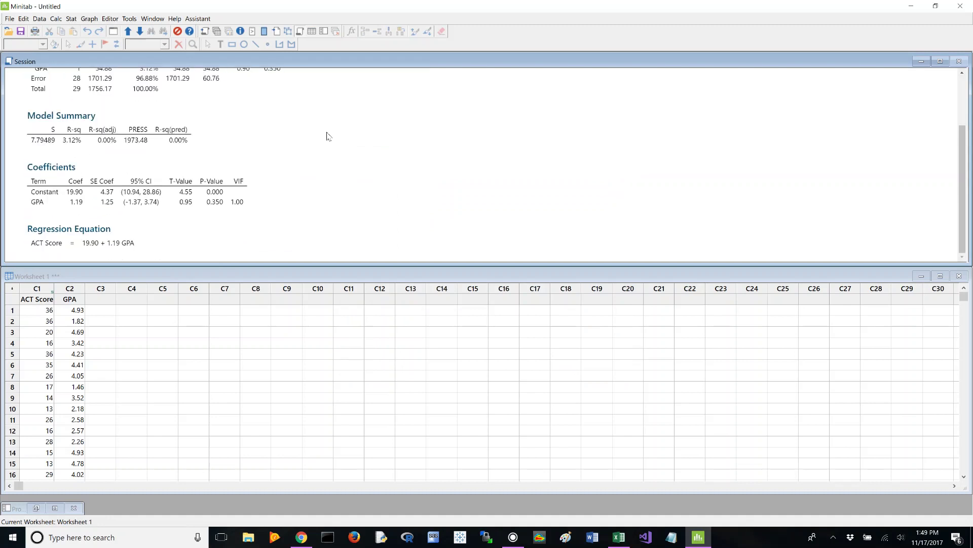
scroll(294, 147, "up", 3)
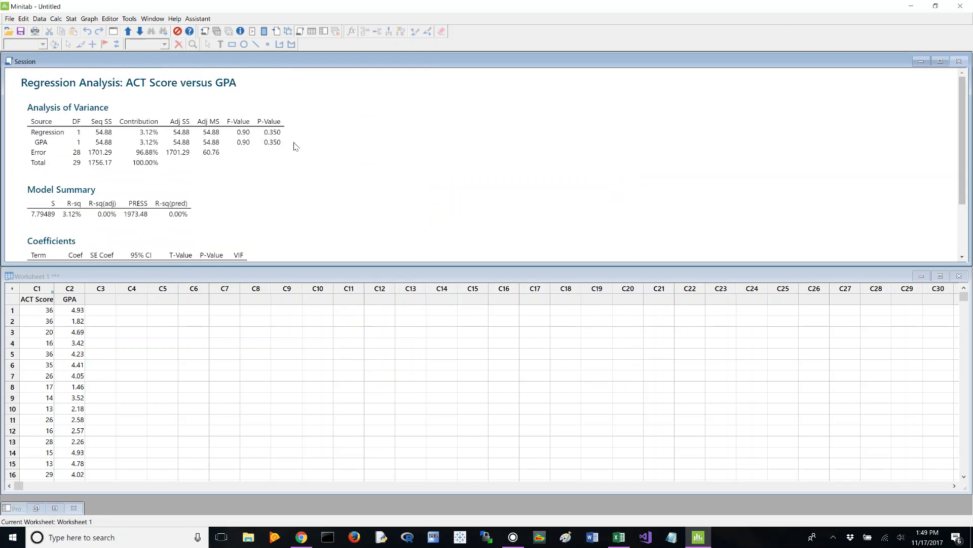
left_click(936, 7)
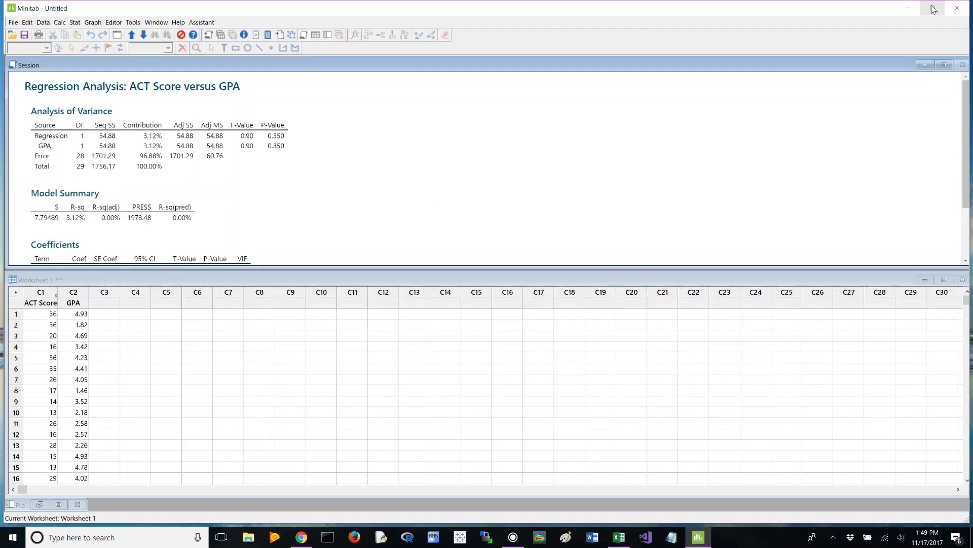
left_click(932, 9)
left_click(936, 7)
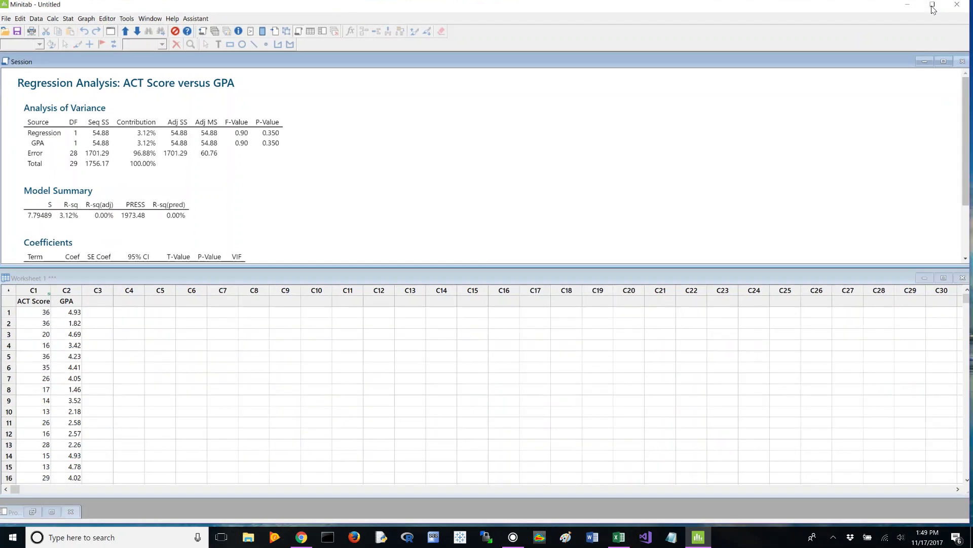
left_click_drag(967, 32, 346, 67)
scroll(232, 193, "down", 3)
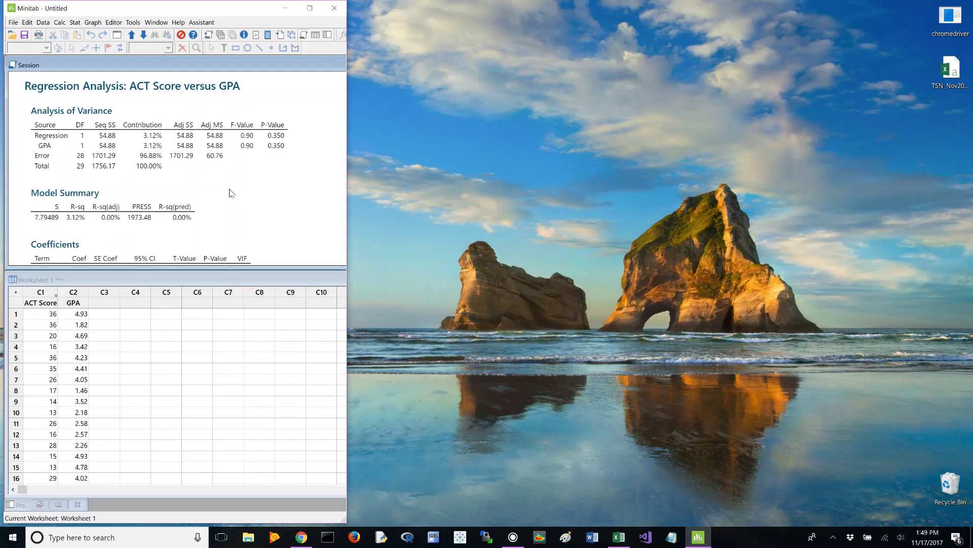
Dock the Excel window on the right beside a wider Minitab window.
left_click(612, 532)
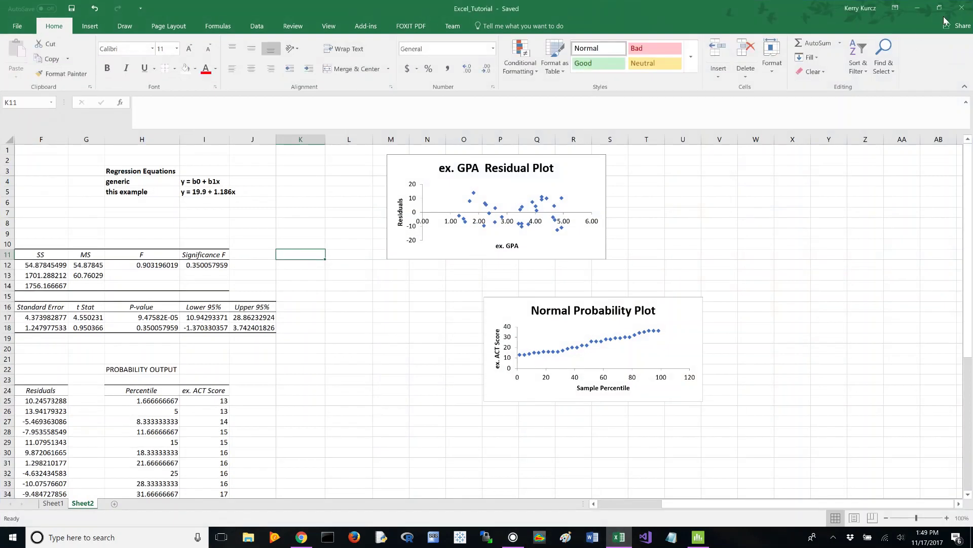
left_click(939, 8)
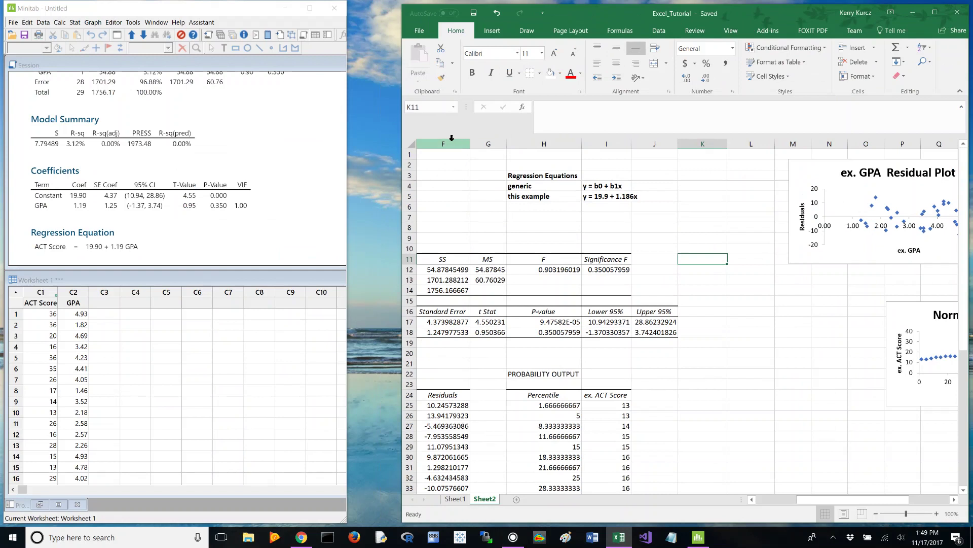
left_click_drag(401, 132, 586, 132)
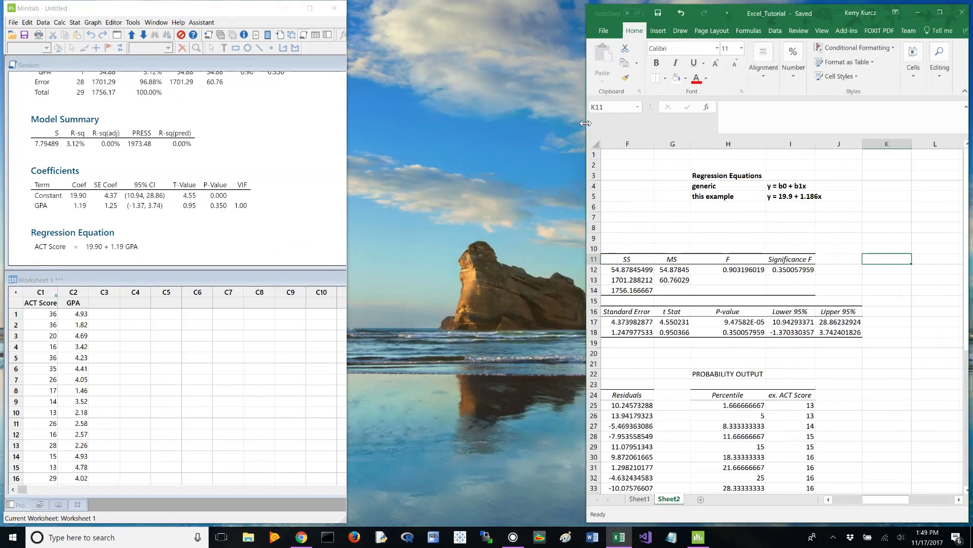
left_click_drag(349, 149, 578, 159)
left_click(659, 249)
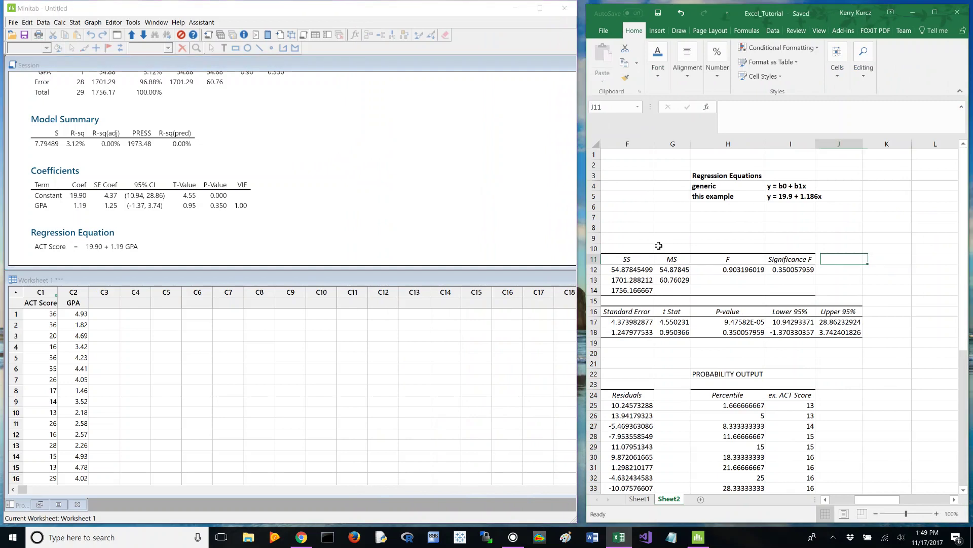
key("Home")
key("Right")
key("Right")
key("Right")
key("Right")
key("Right")
key("Right")
key("Right")
key("Right")
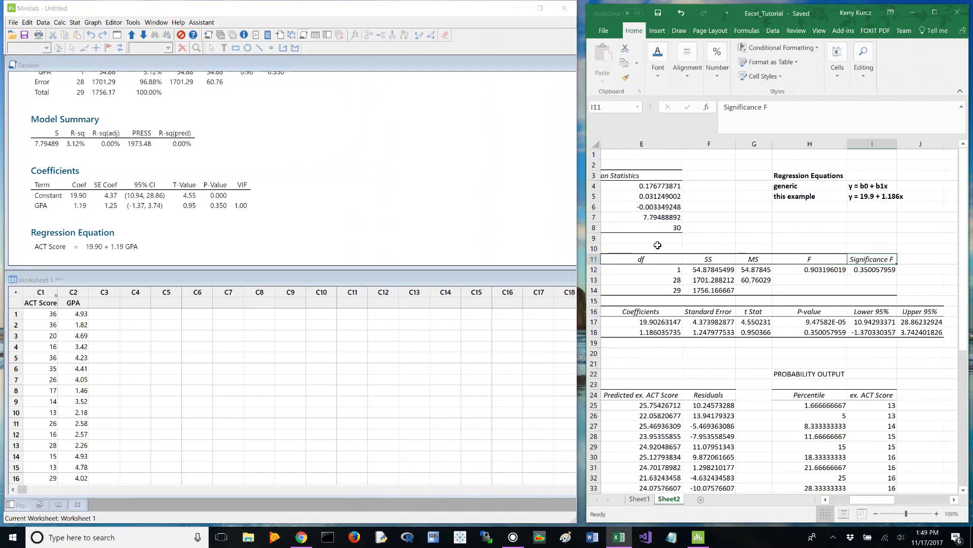
Format the regression output block E4:J18 as Number with three decimal places.
left_click_drag(640, 188, 935, 334)
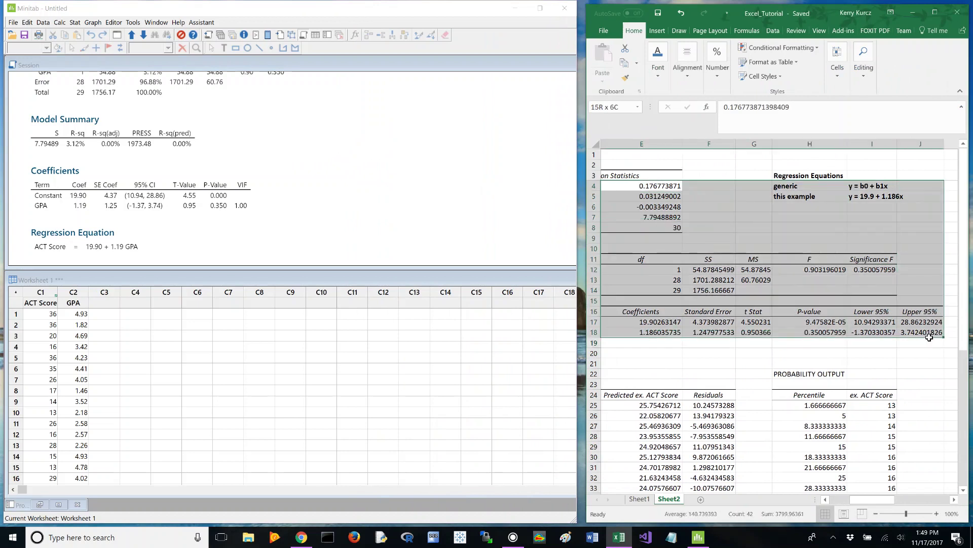
left_click(935, 11)
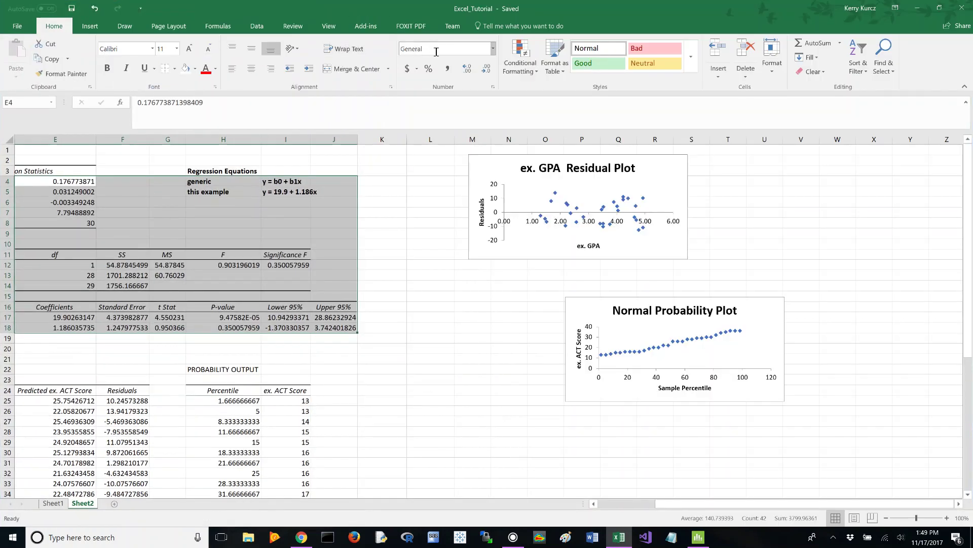
left_click(487, 71)
left_click(487, 71)
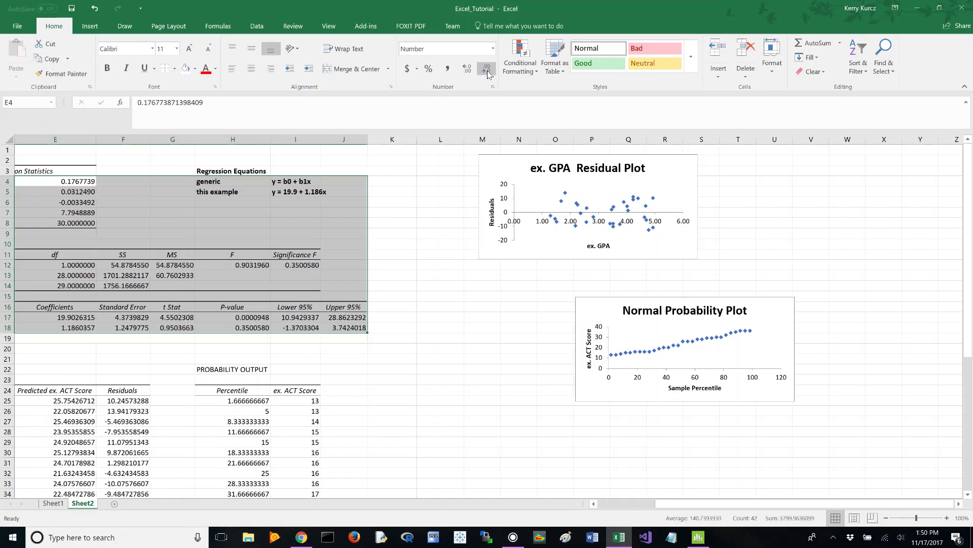
left_click(487, 71)
left_click(487, 72)
left_click(487, 71)
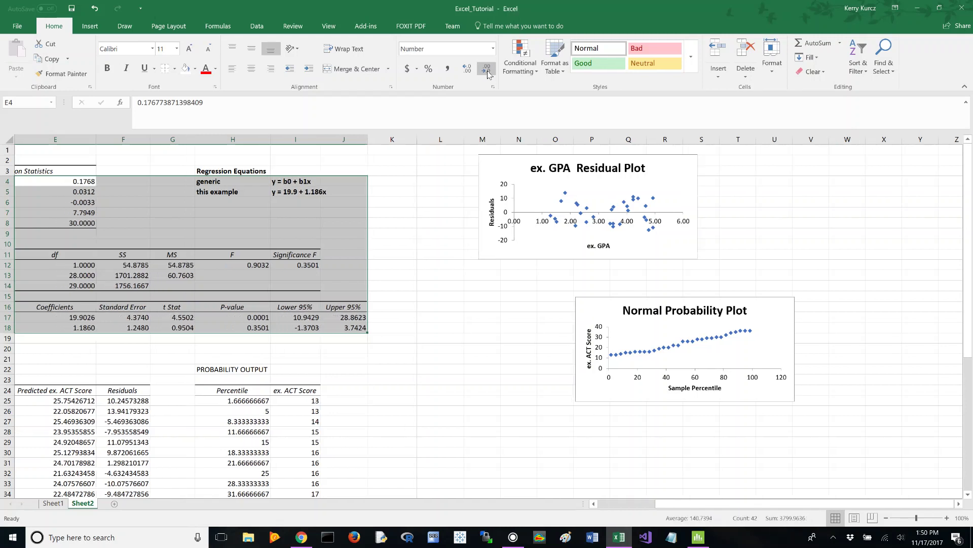
left_click(487, 72)
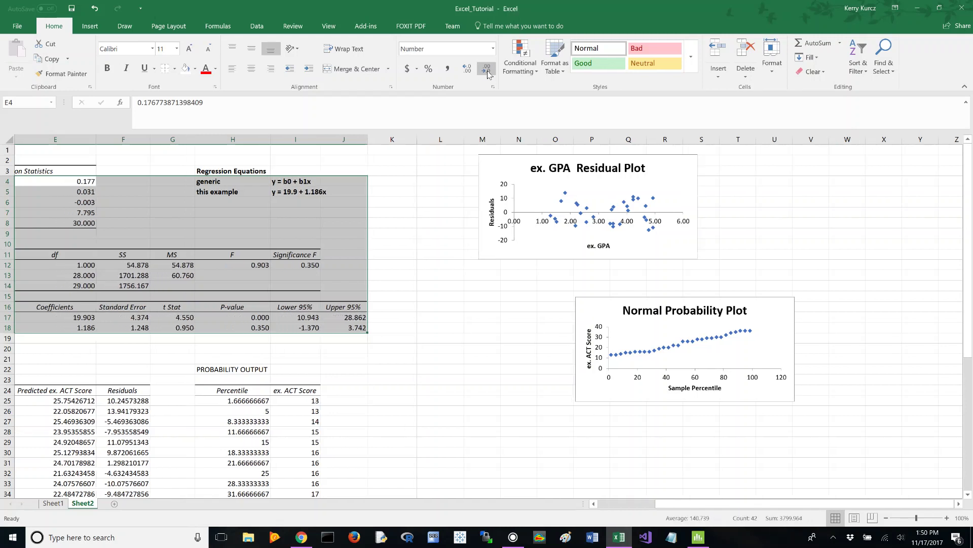
left_click(940, 7)
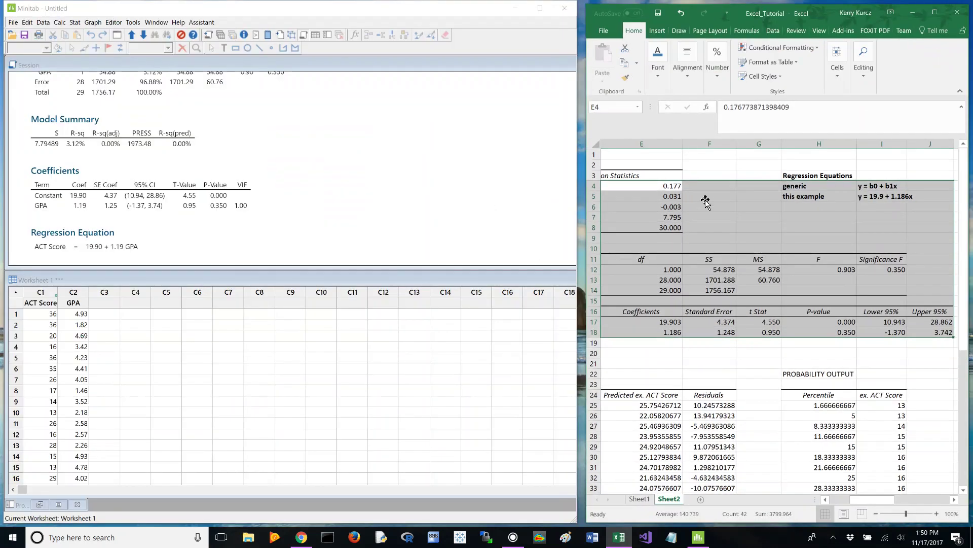
left_click(706, 202)
key("Home")
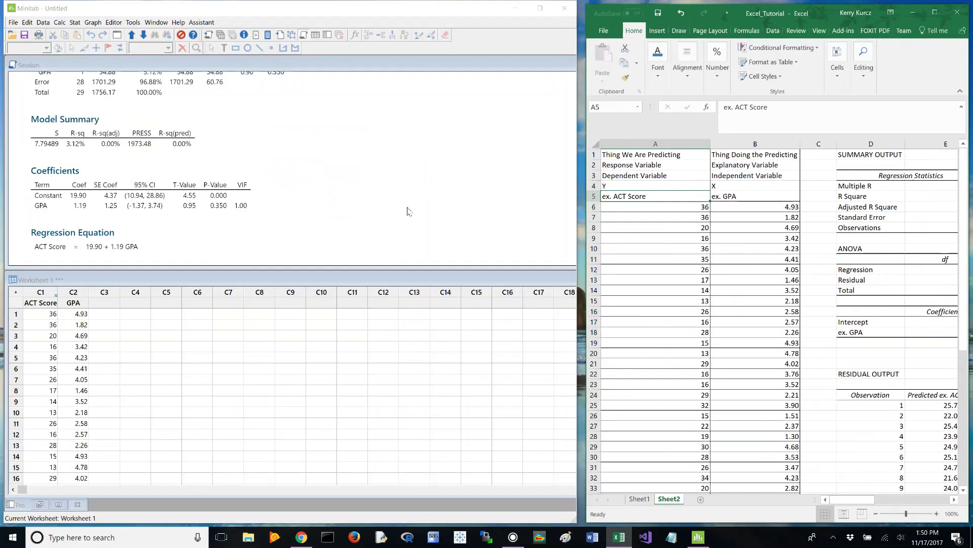
Narrow Minitab and widen Excel so the regression summary shows columns D–M.
left_click(861, 280)
scroll(857, 280, "right", 3)
left_click(856, 280)
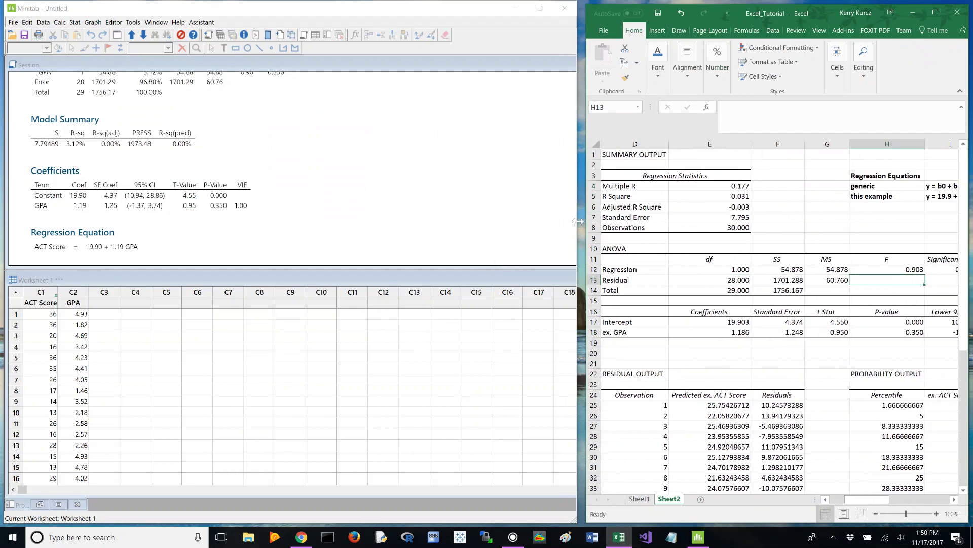
left_click_drag(577, 221, 388, 221)
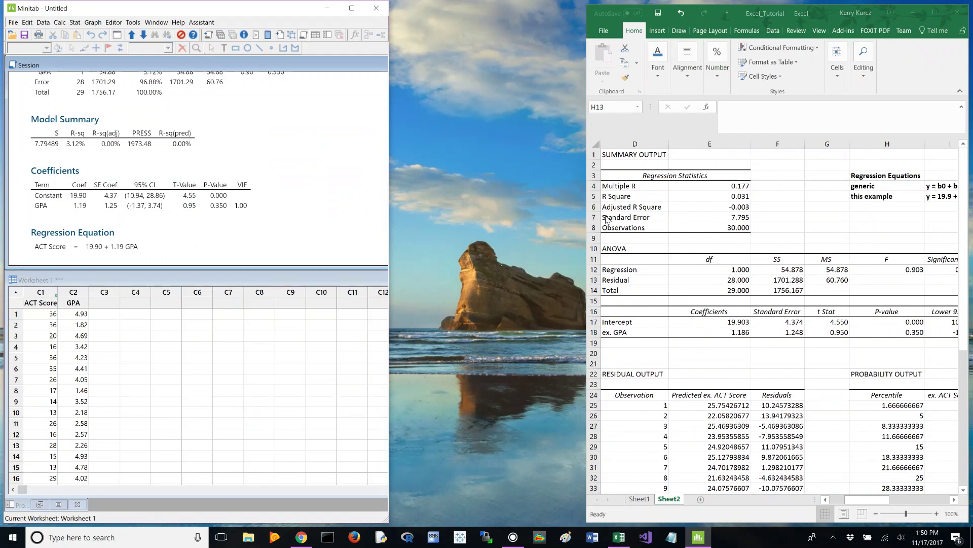
left_click_drag(584, 217, 396, 206)
Scroll Minitab's session output to the regression equation alongside Excel's summary.
left_click(272, 179)
scroll(273, 179, "up", 3)
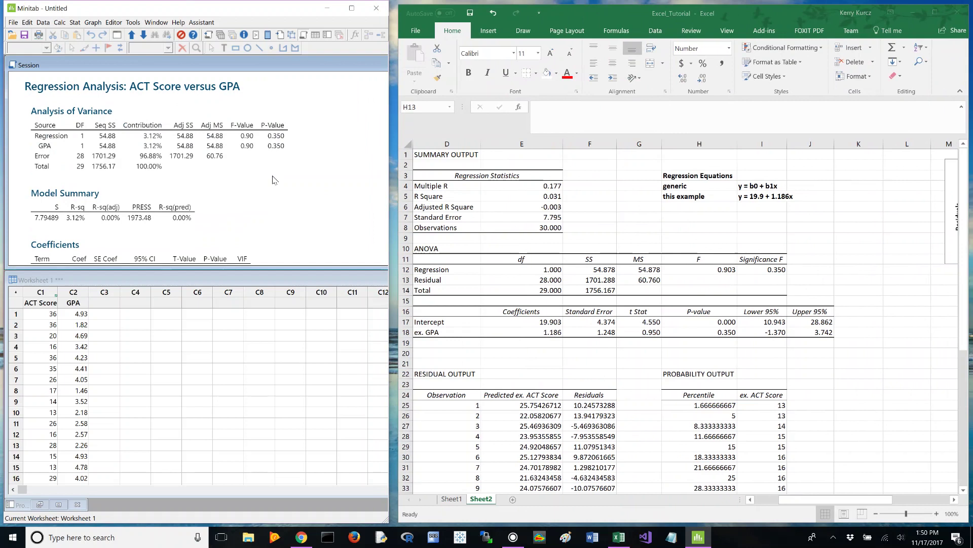
scroll(314, 190, "down", 2)
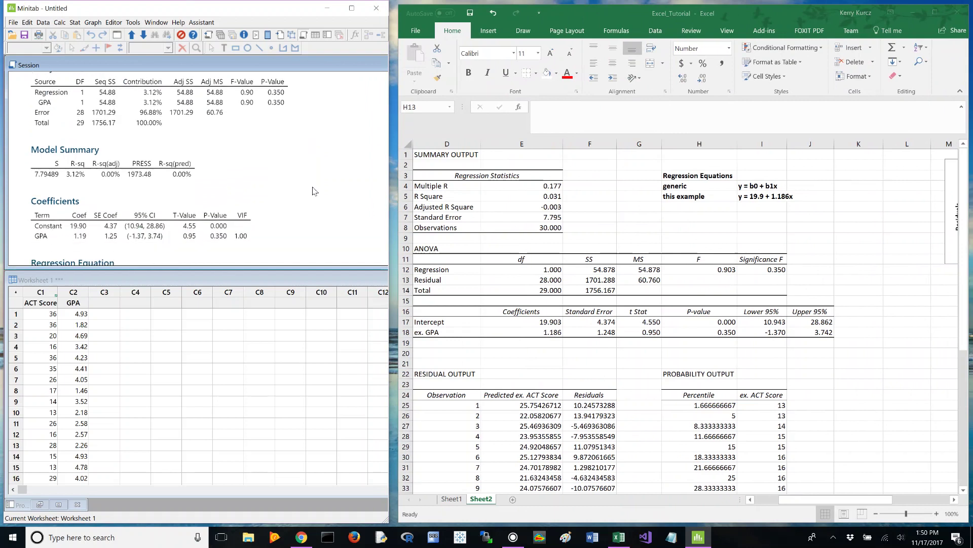
left_click(590, 270)
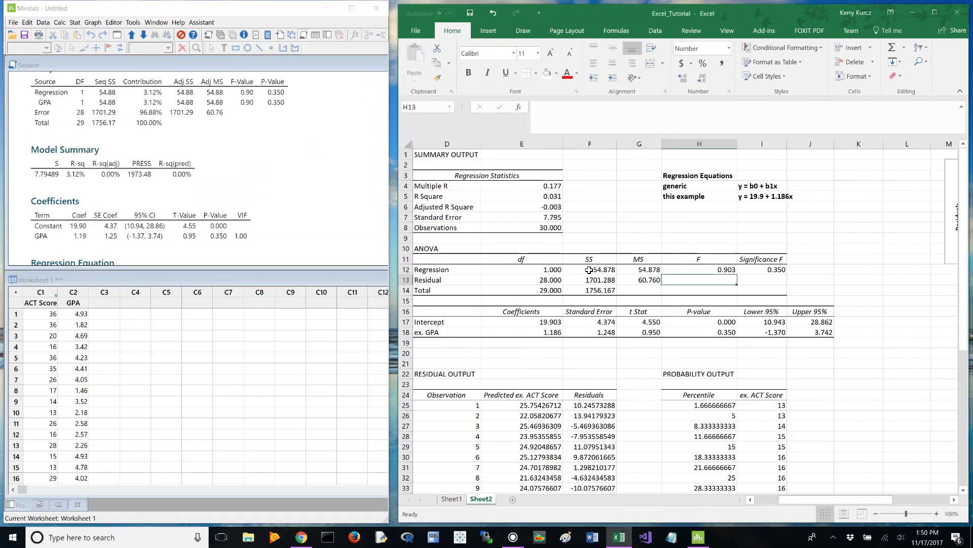
left_click(47, 104)
left_click(184, 173)
scroll(183, 172, "down", 1)
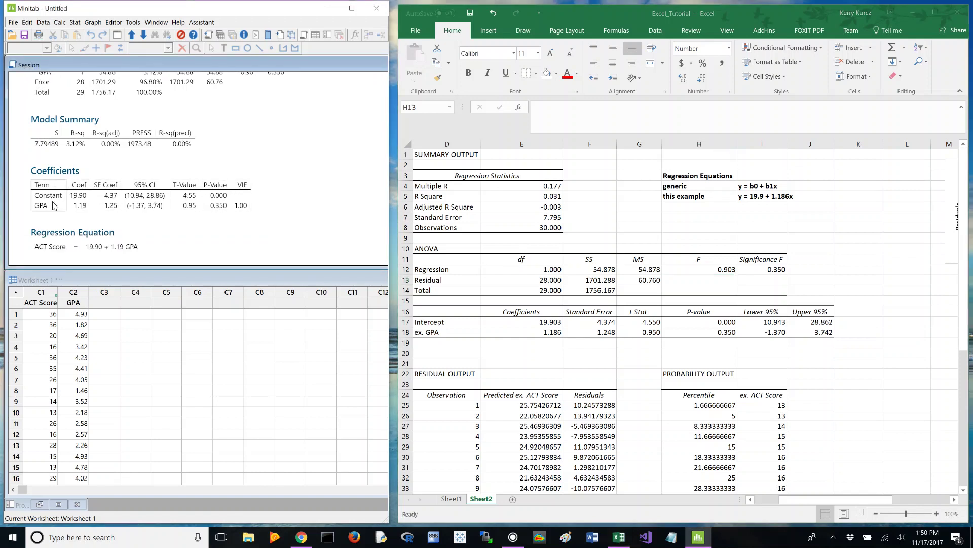
key("alt+Tab")
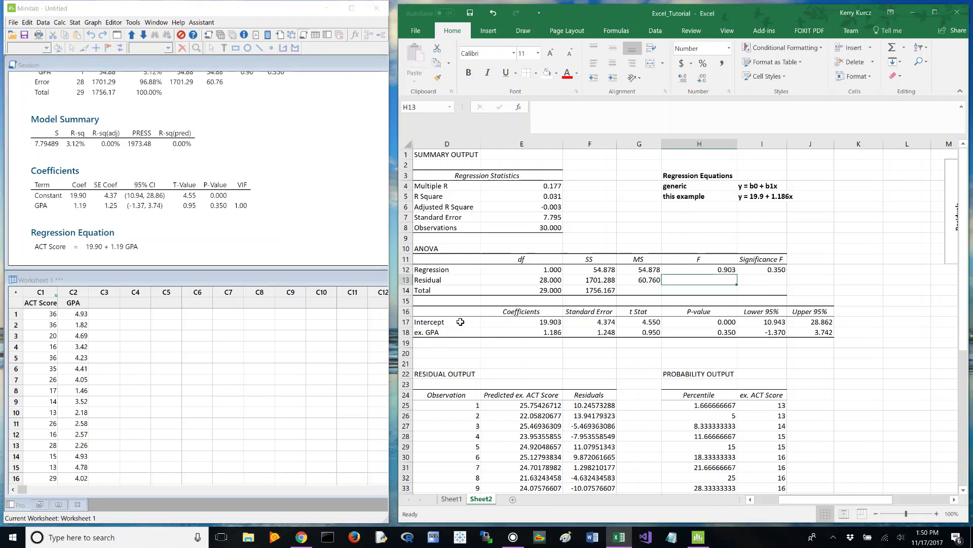
left_click(460, 322)
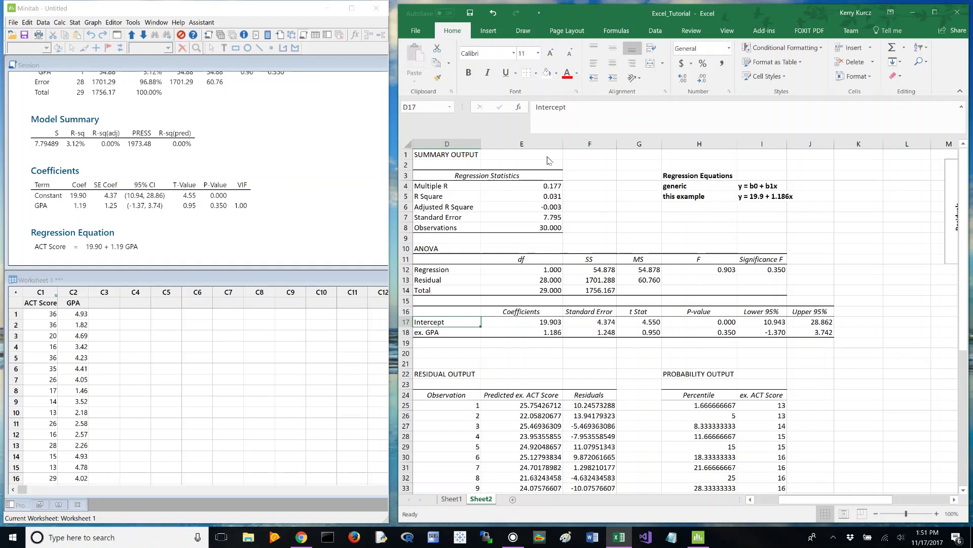
left_click(335, 200)
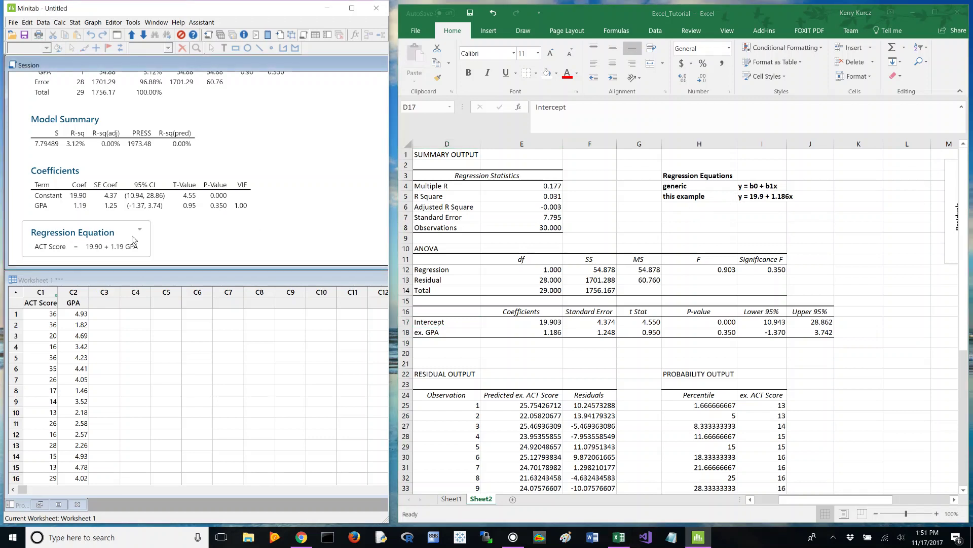
left_click(111, 248)
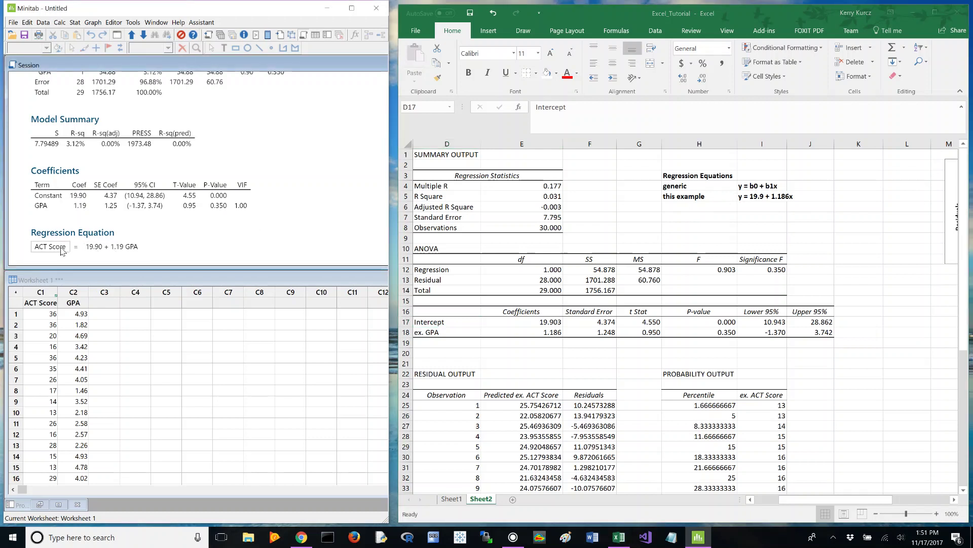
left_click(692, 182)
left_click_drag(693, 181, 745, 193)
left_click(732, 195)
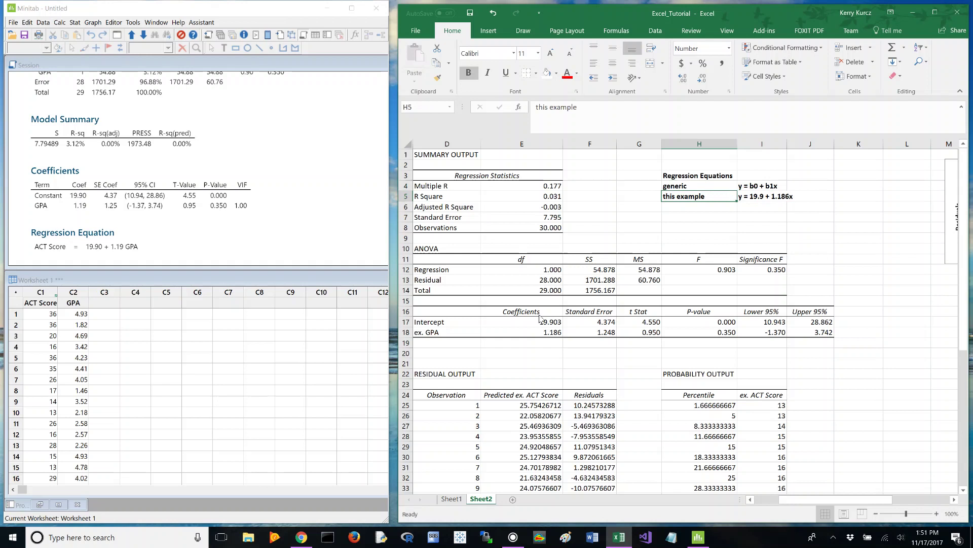
left_click(539, 331)
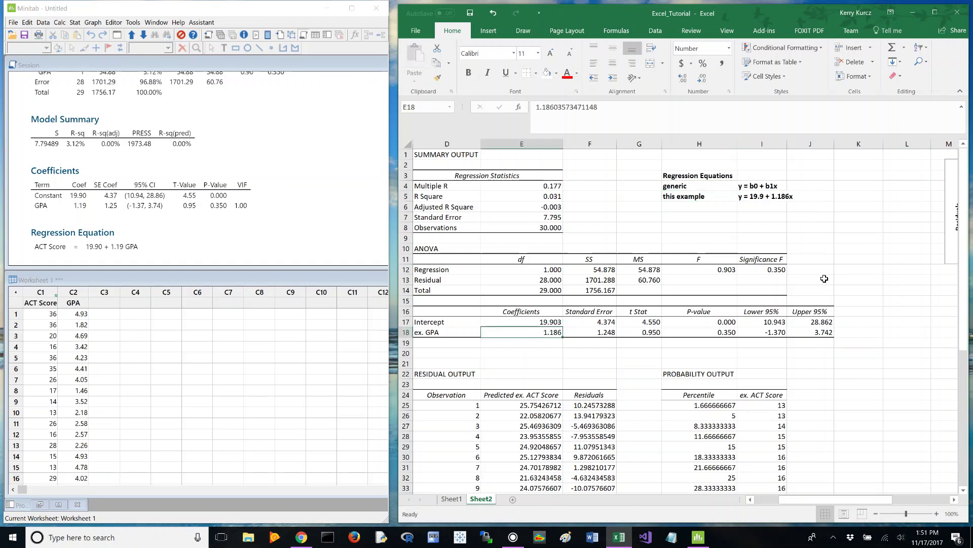
key("Up")
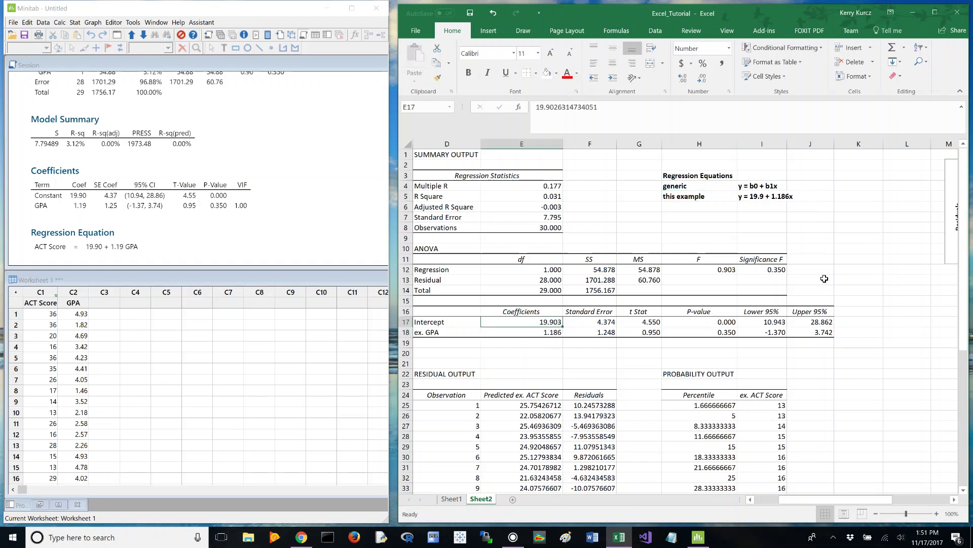
key("Down")
key("Left")
key("Left")
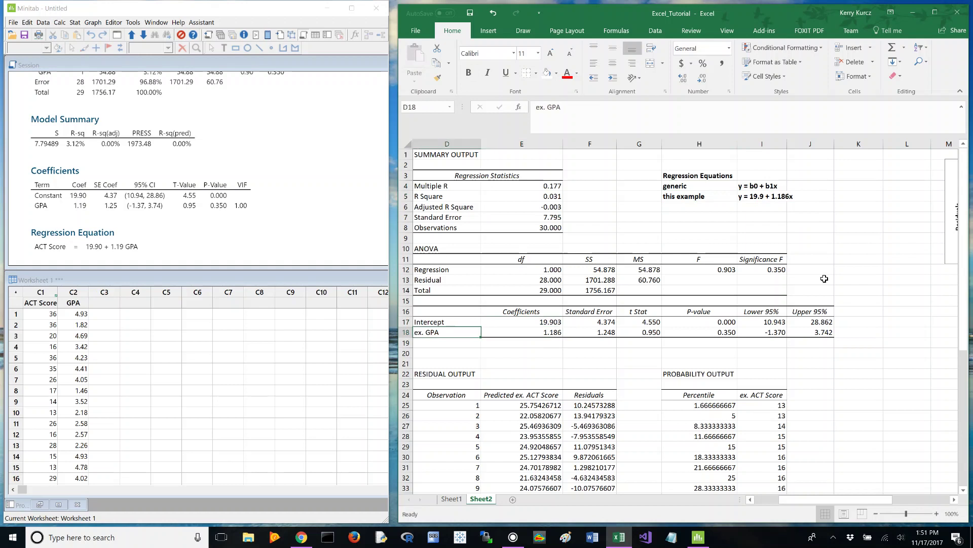
key("Right")
key("Right")
key("Up")
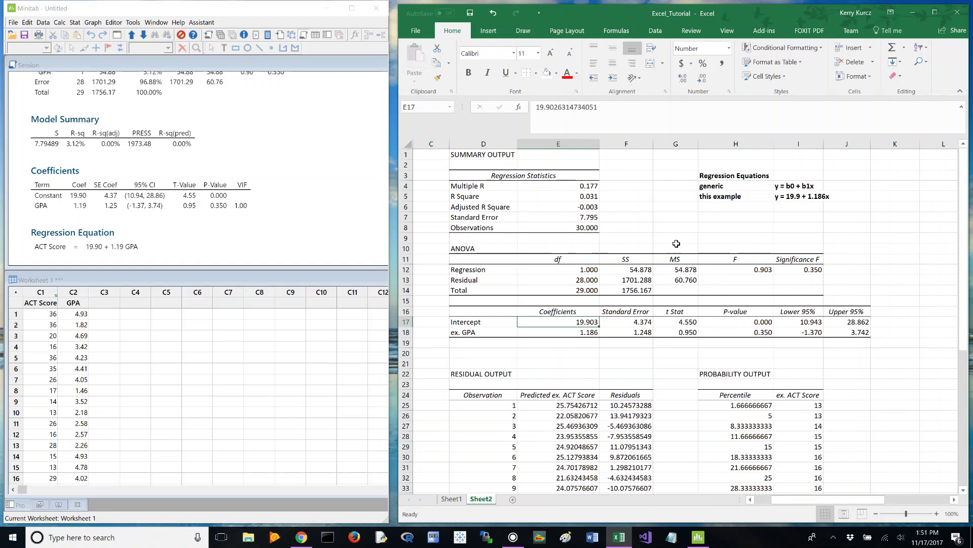
key("Down")
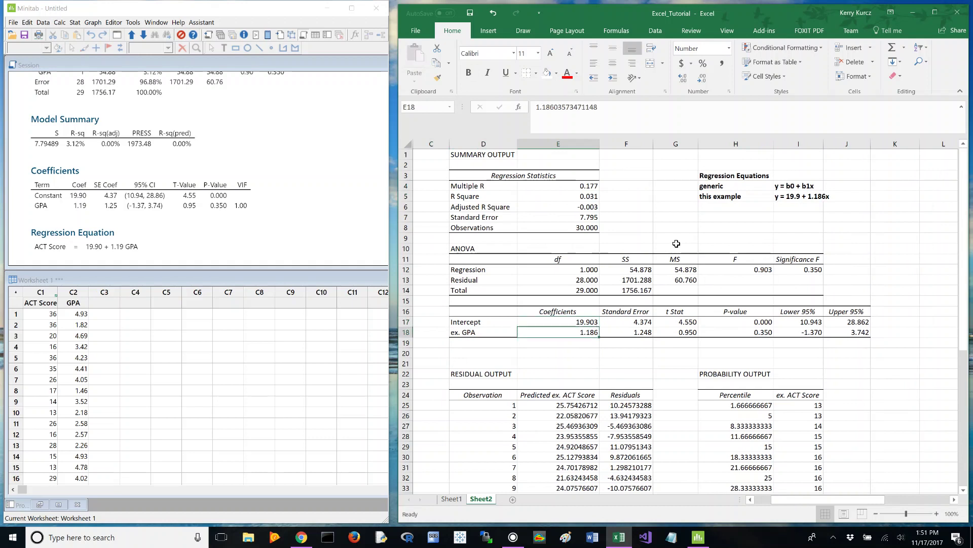
key("Right")
key("Up")
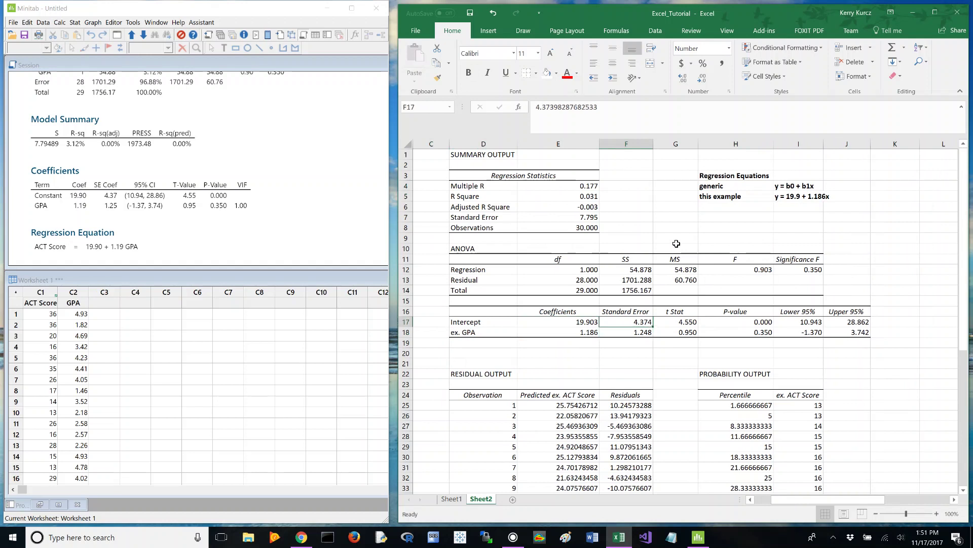
key("Down")
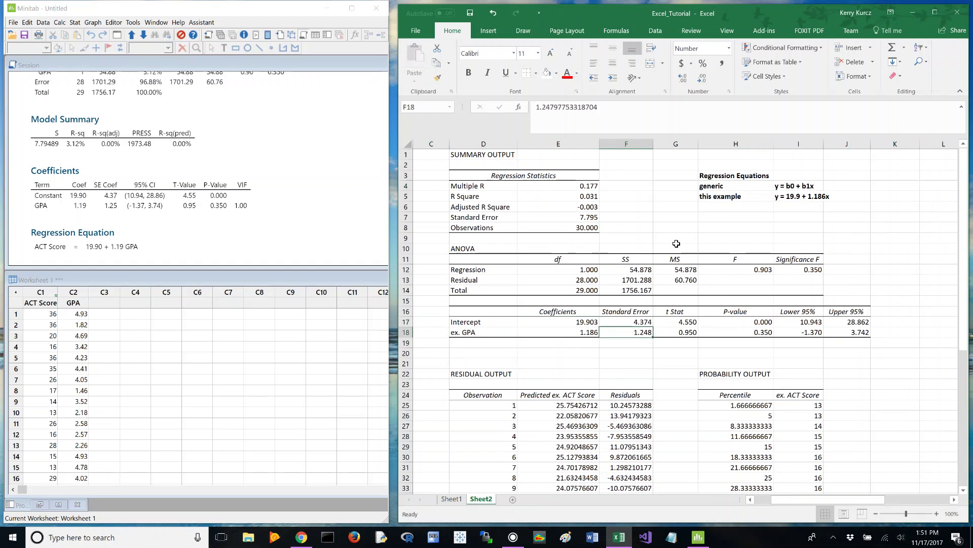
key("Right")
key("Up")
key("Right")
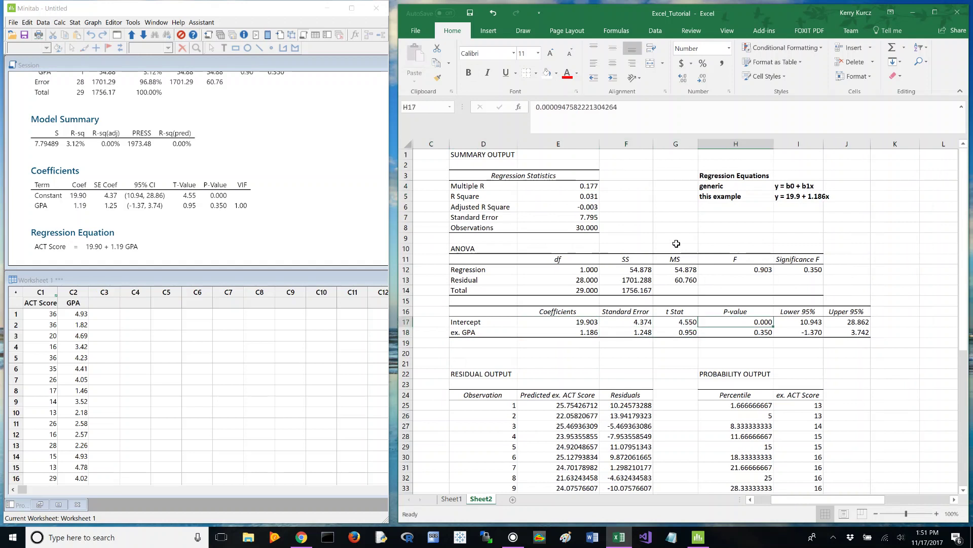
key("Down")
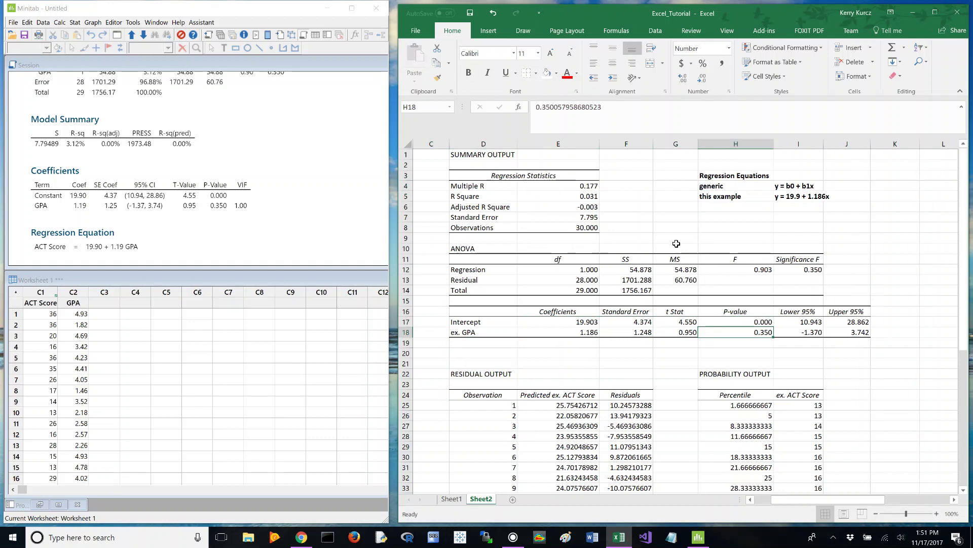
key("Up")
key("Up")
key("Up")
key("Up")
key("Up")
key("Up")
key("Up")
key("Up")
key("Up")
key("Up")
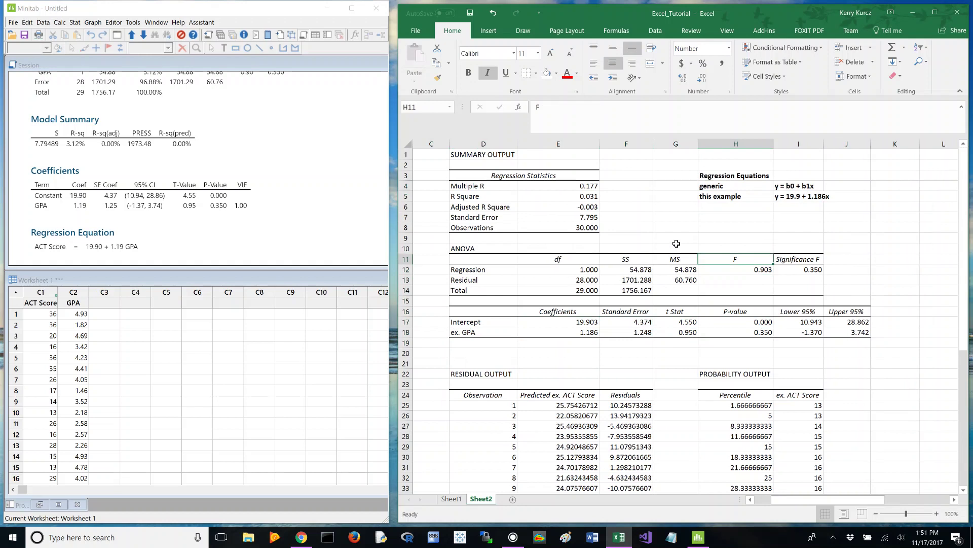
key("Up")
Enter the null hypotheses 'H0: all slopes = 0' in H7 and 'H0: B1 = 0' in J7.
type("H0")
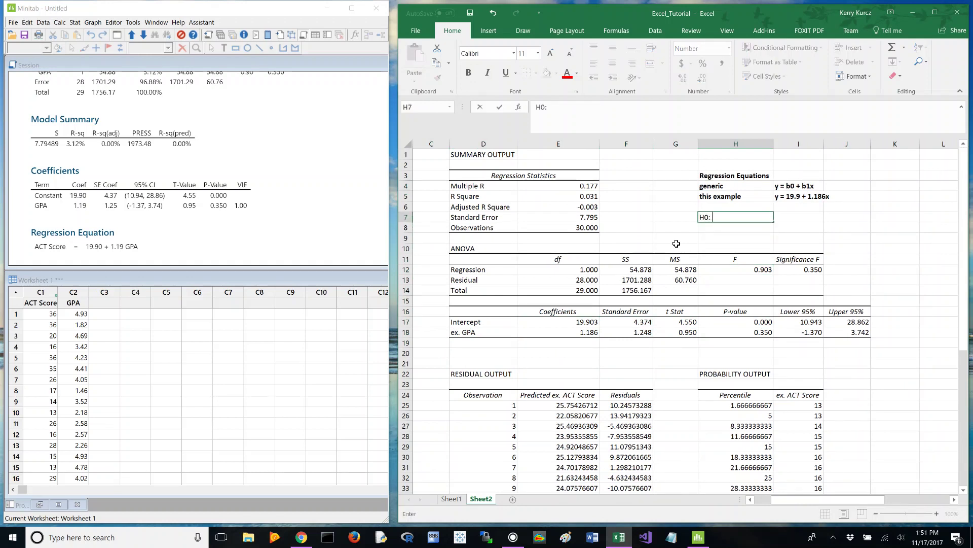
type(": all slopes =")
key("Right")
key("Right")
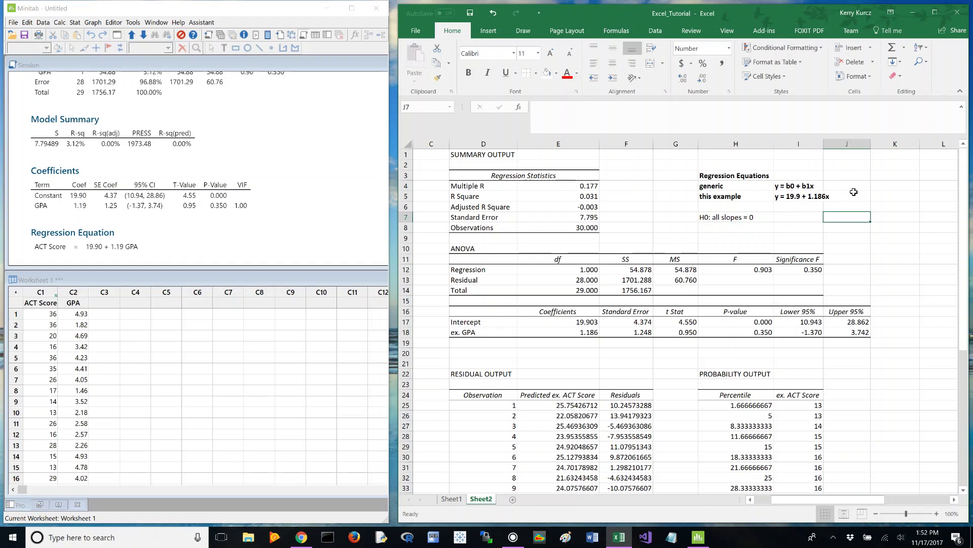
type("H0: B1 = 0")
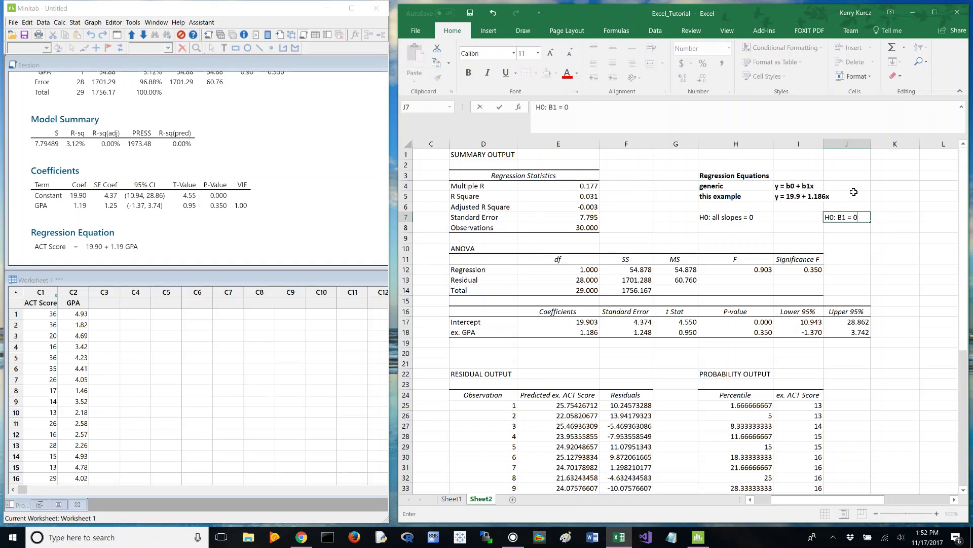
key("Return")
Enter the alternatives 'Ha: at least one slope is not 0' in H8 and 'Ha: B1 != 0' in J8.
type("Ha")
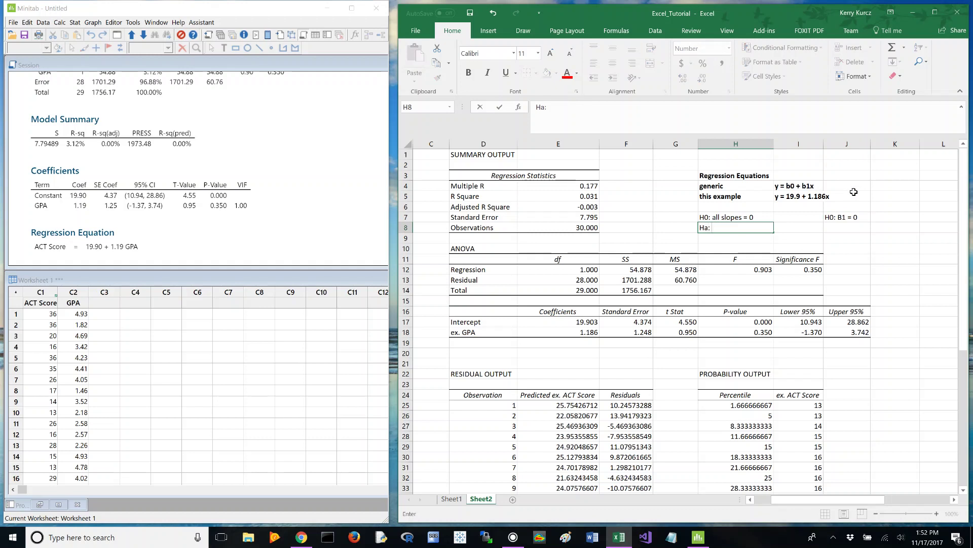
type(": at least one slope")
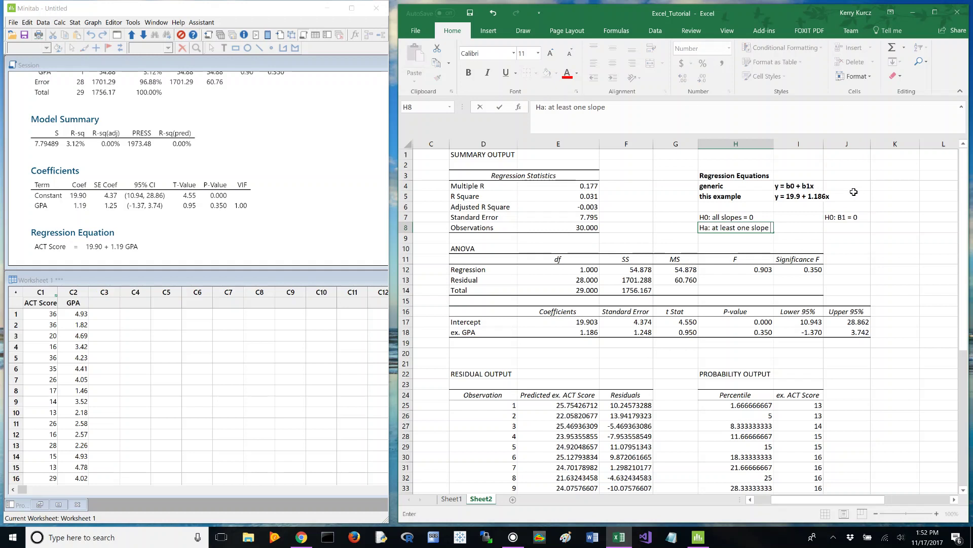
type(" is not")
key("Tab")
key("Tab")
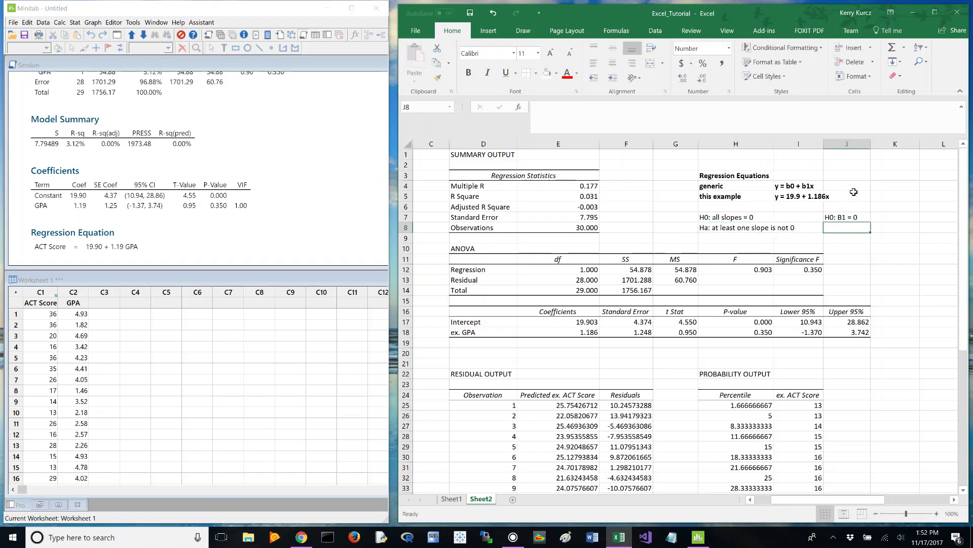
left_click(754, 226)
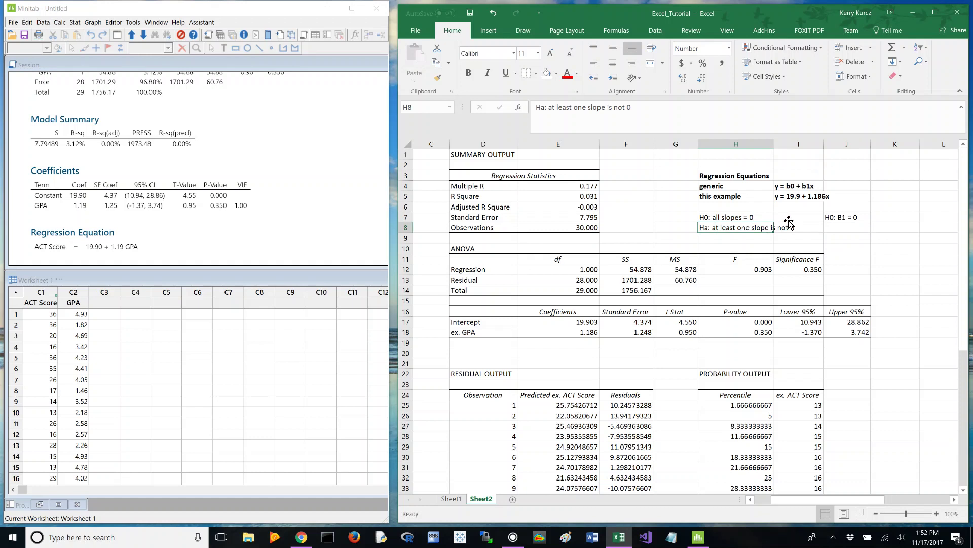
left_click(840, 227)
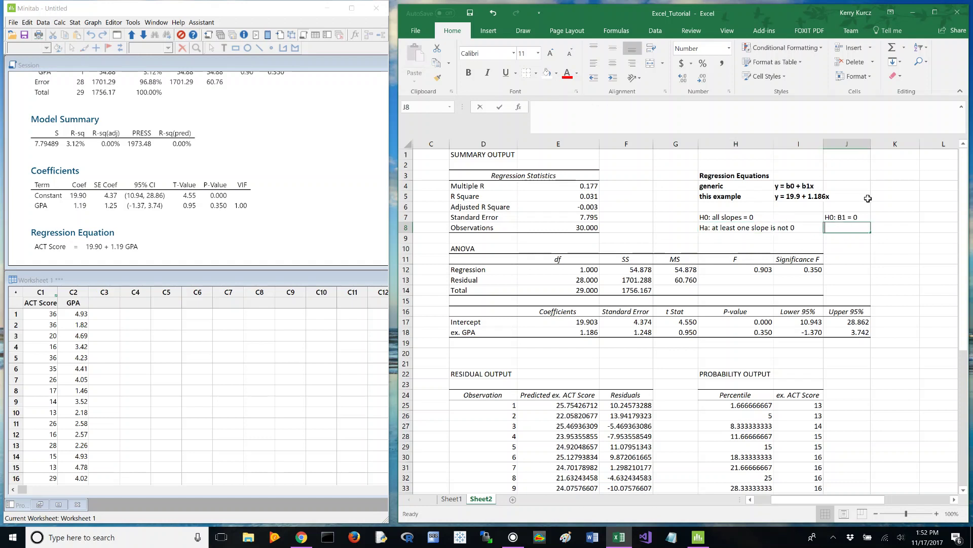
type("Ha")
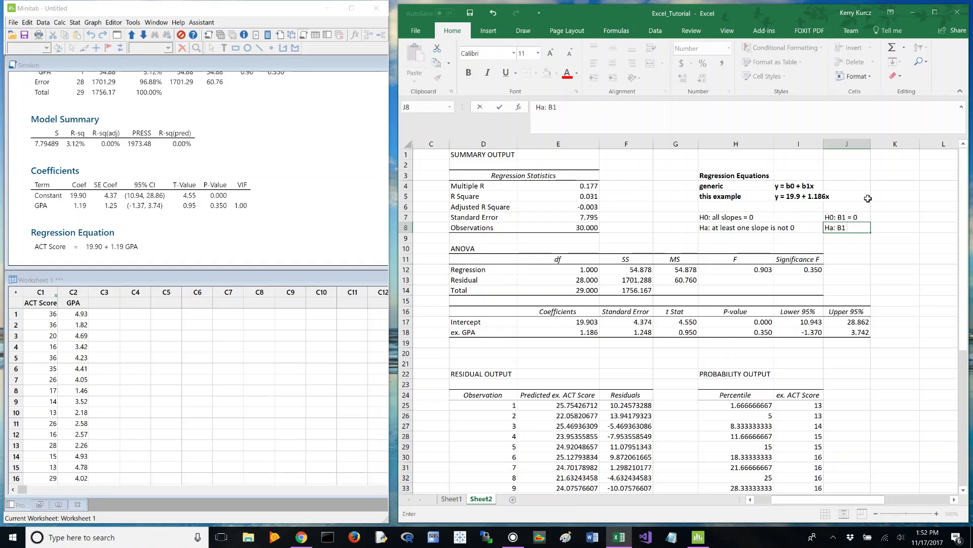
type(": B1 != 0")
key("Return")
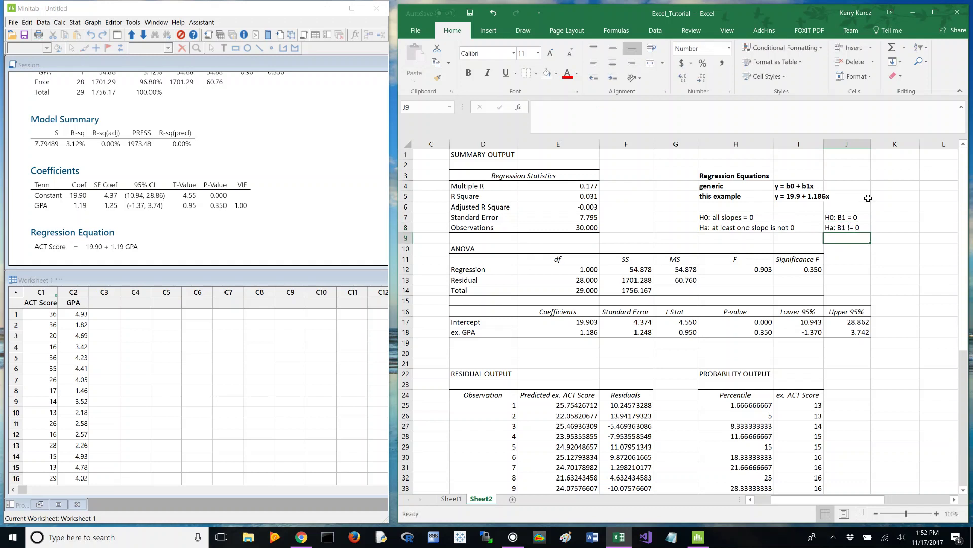
left_click(813, 198)
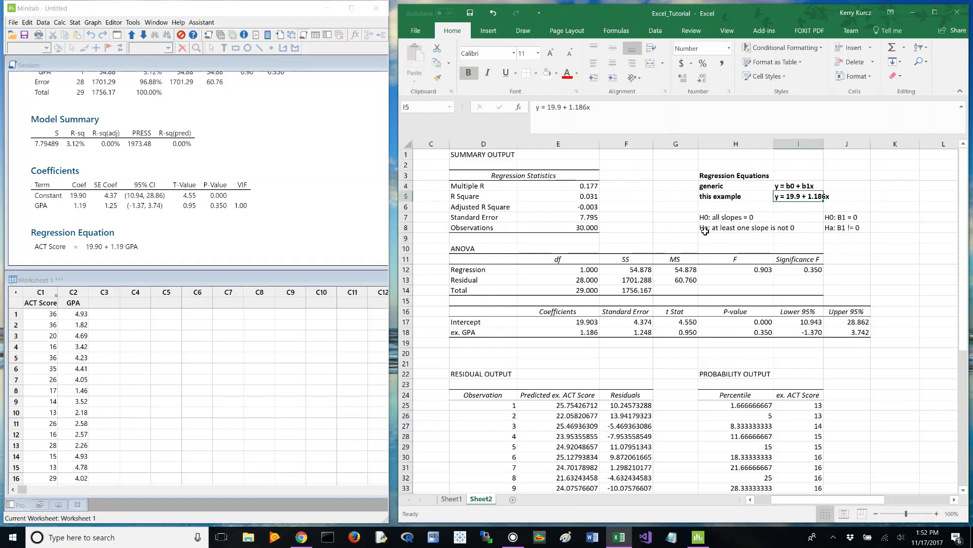
left_click(568, 332)
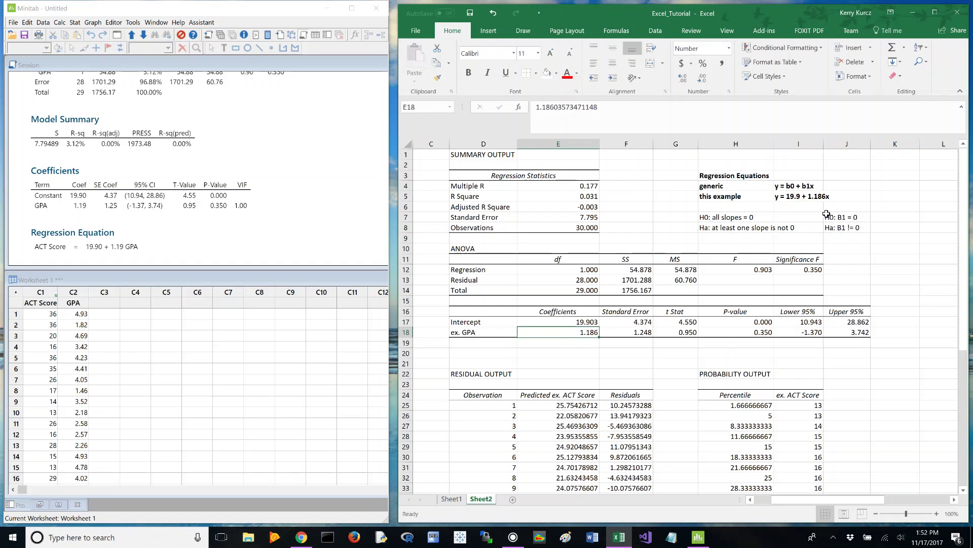
left_click(816, 198)
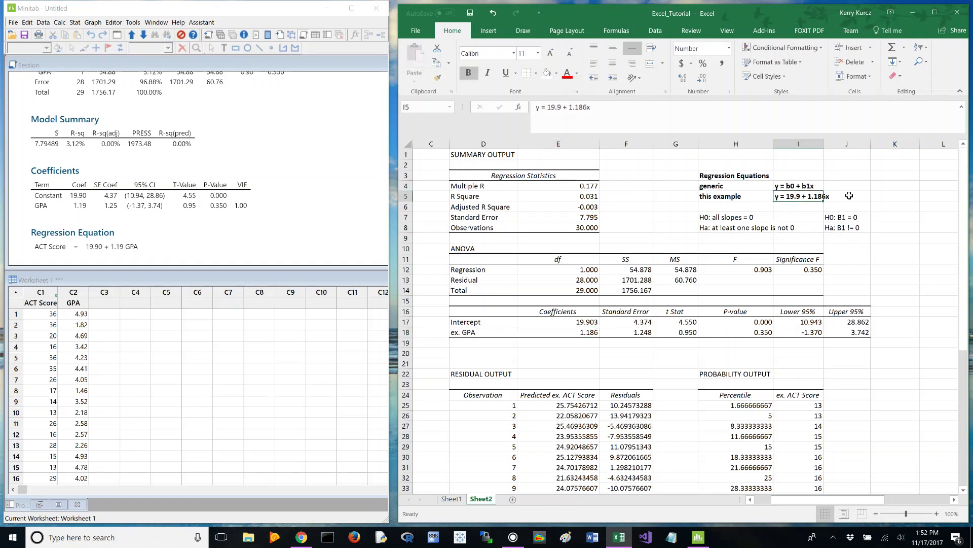
key("Right")
key("Right")
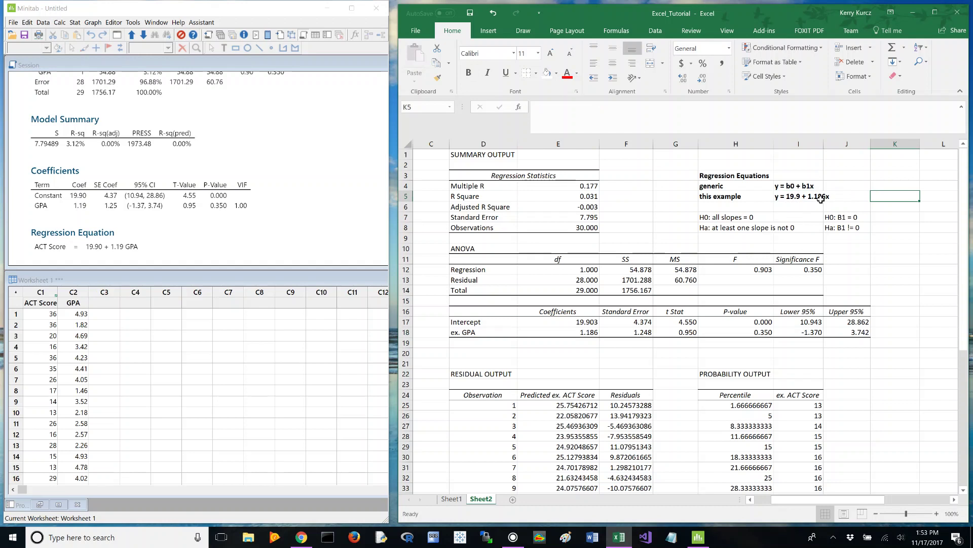
left_click(805, 199)
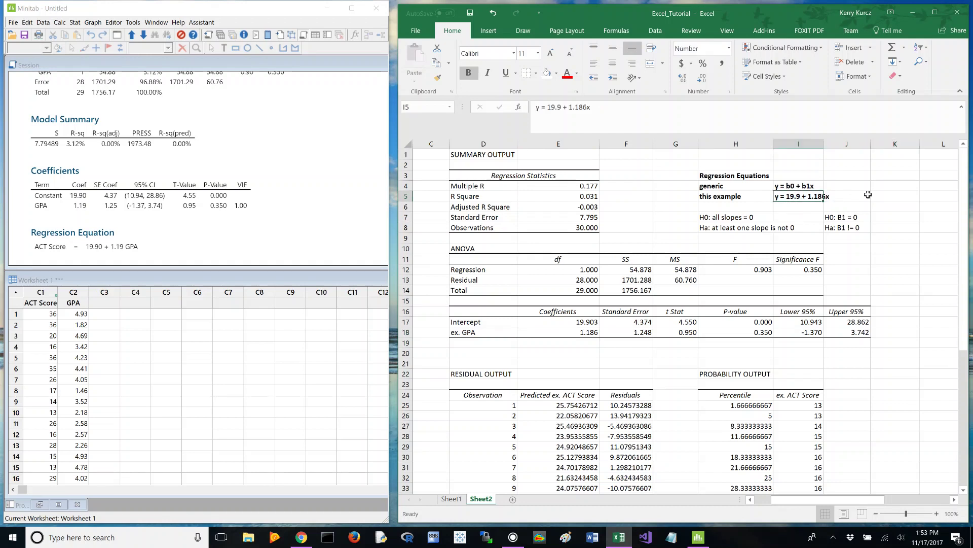
key("Down")
key("Down")
key("Down")
key("Down")
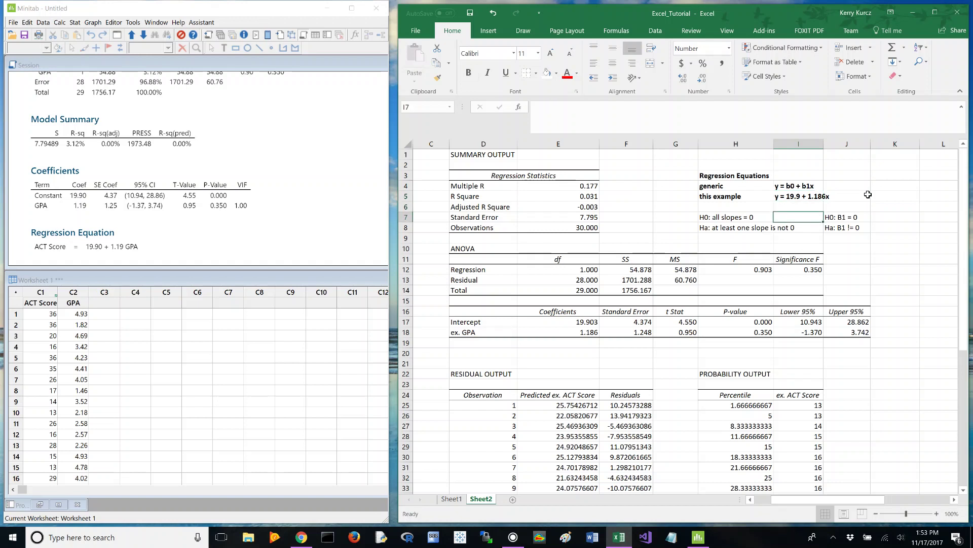
key("Left")
key("Left")
key("Left")
key("Up")
key("Up")
key("Up")
key("Up")
key("Up")
key("Up")
key("Up")
key("Up")
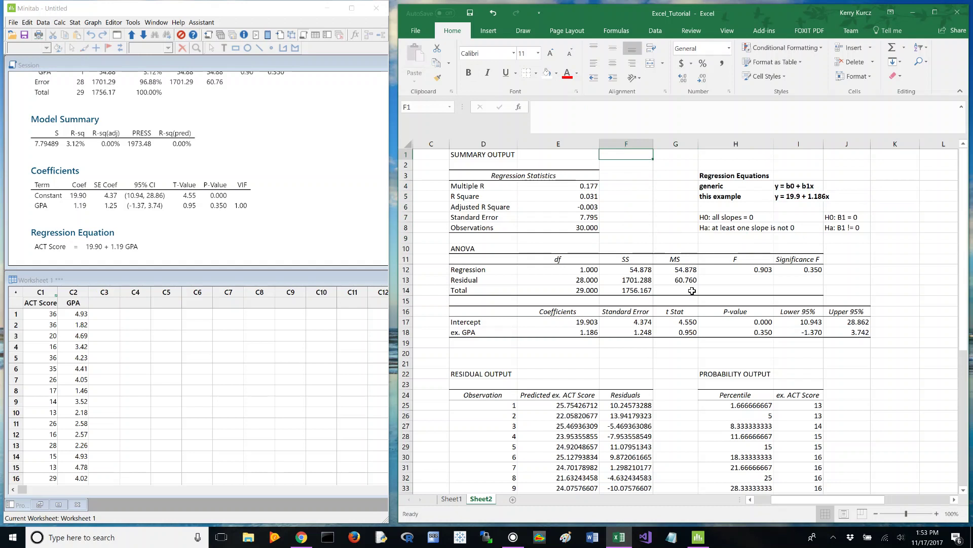
left_click(573, 196)
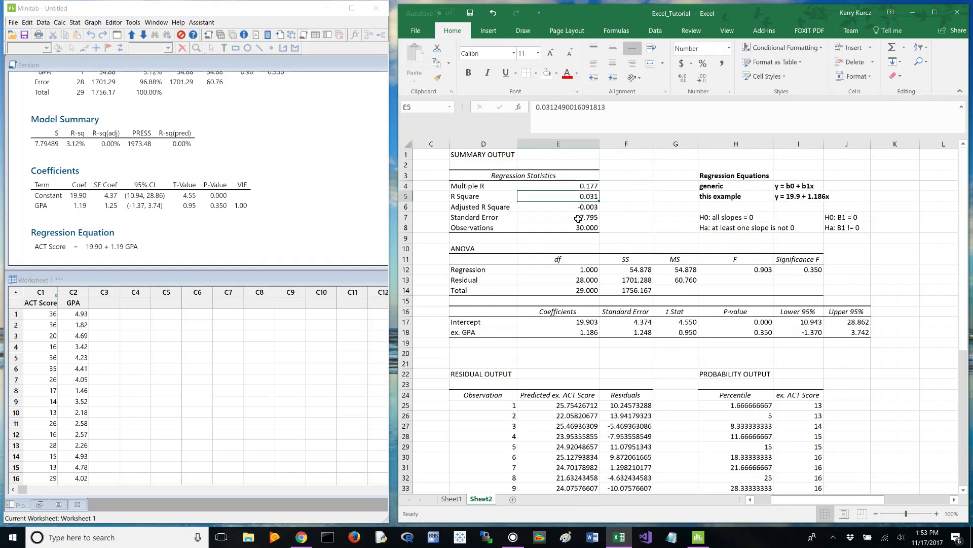
left_click(577, 218)
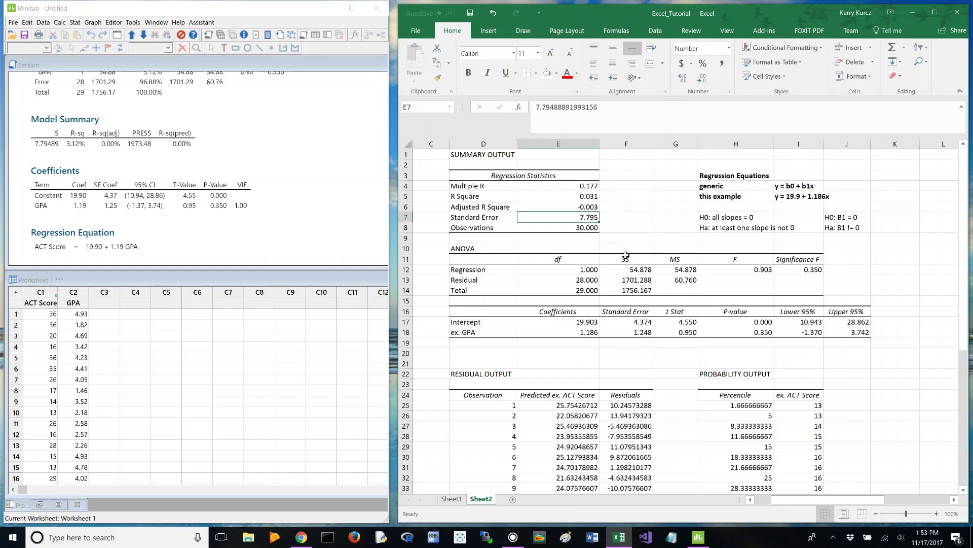
left_click(641, 268)
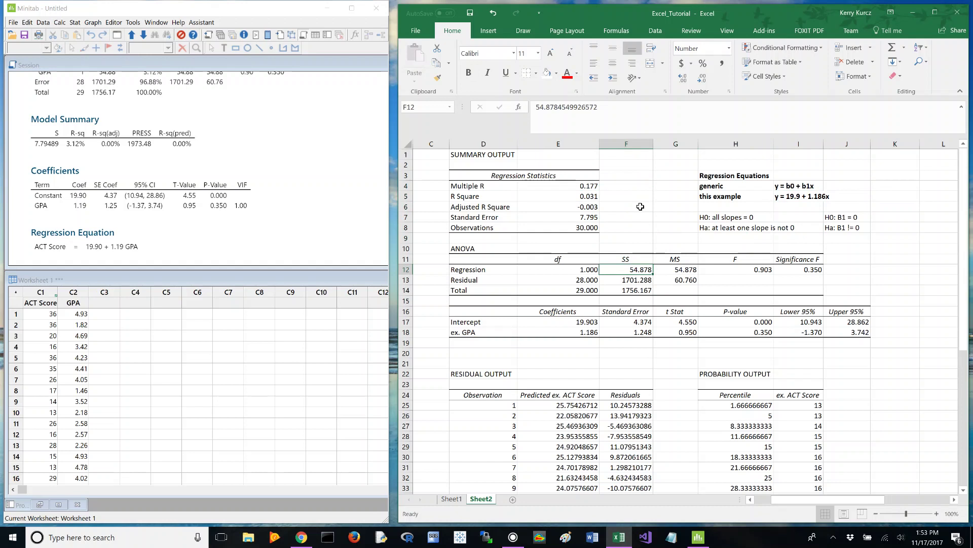
key("ctrl+Home")
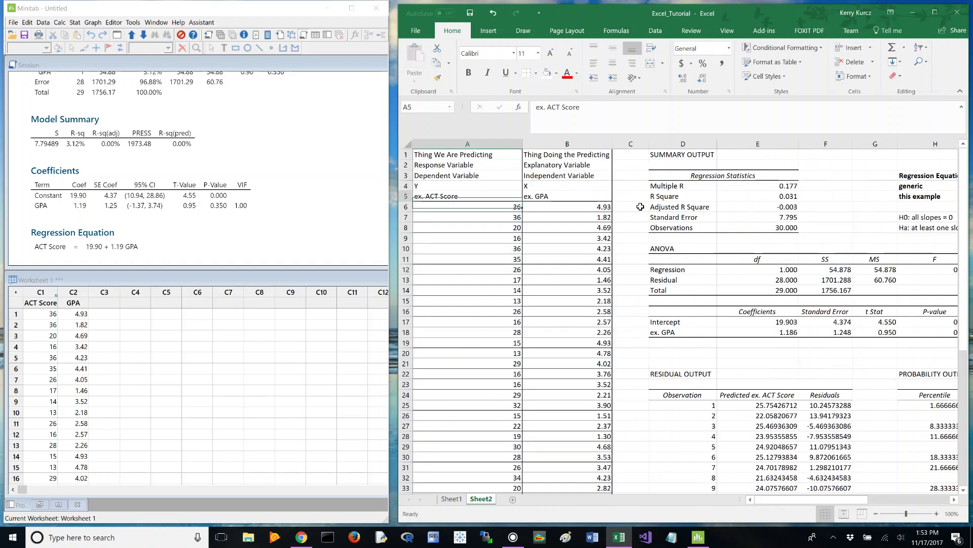
key("ctrl+Up")
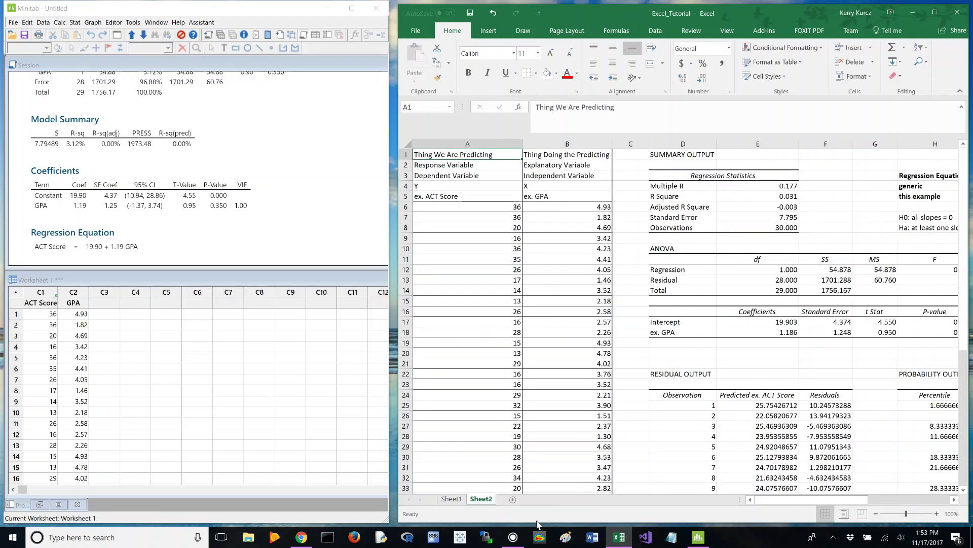
left_click(521, 541)
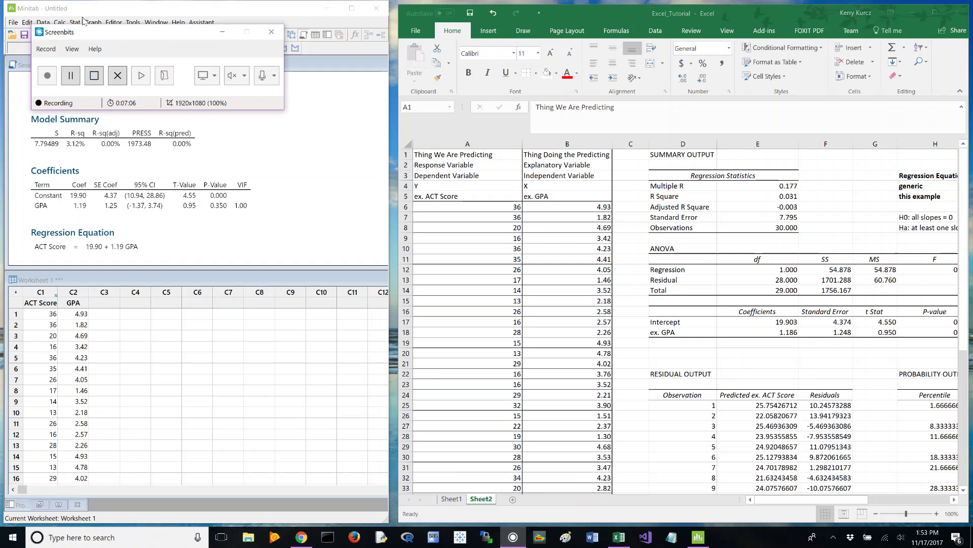